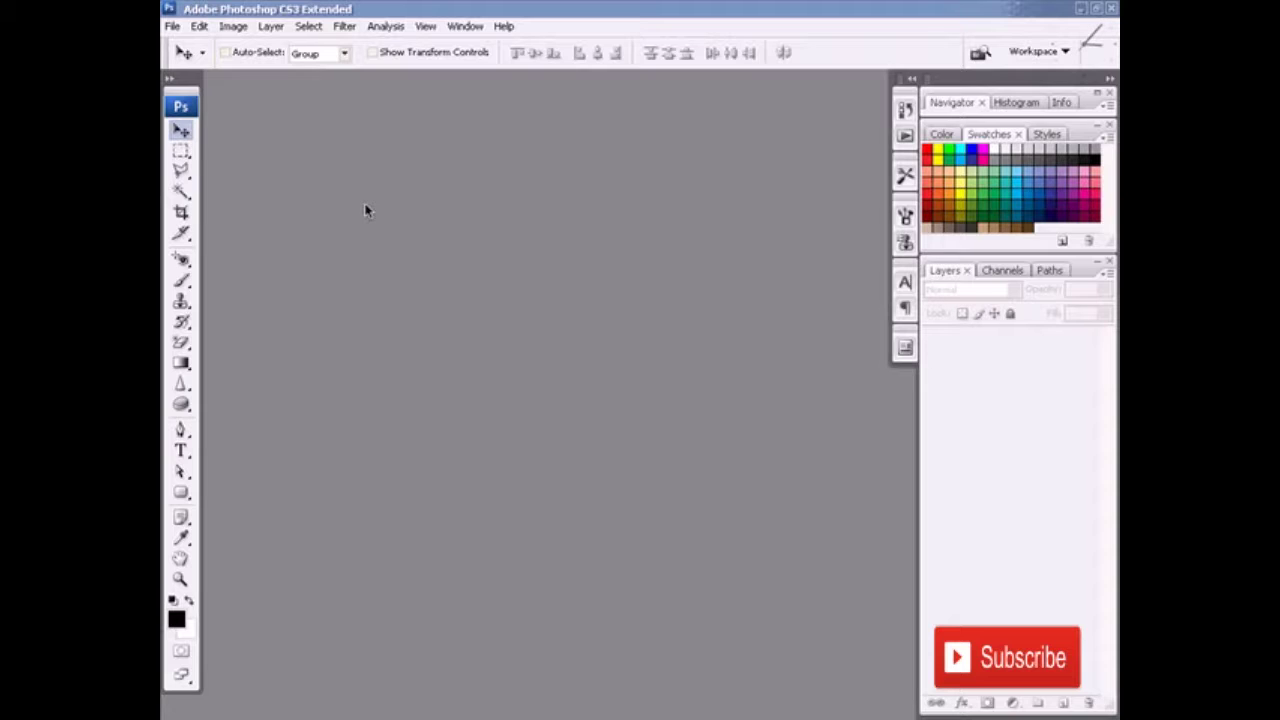
# Create a new white 640 x 480 pixel document at 300 pixels/inch, Untitled-1
pyautogui.click(174, 28)
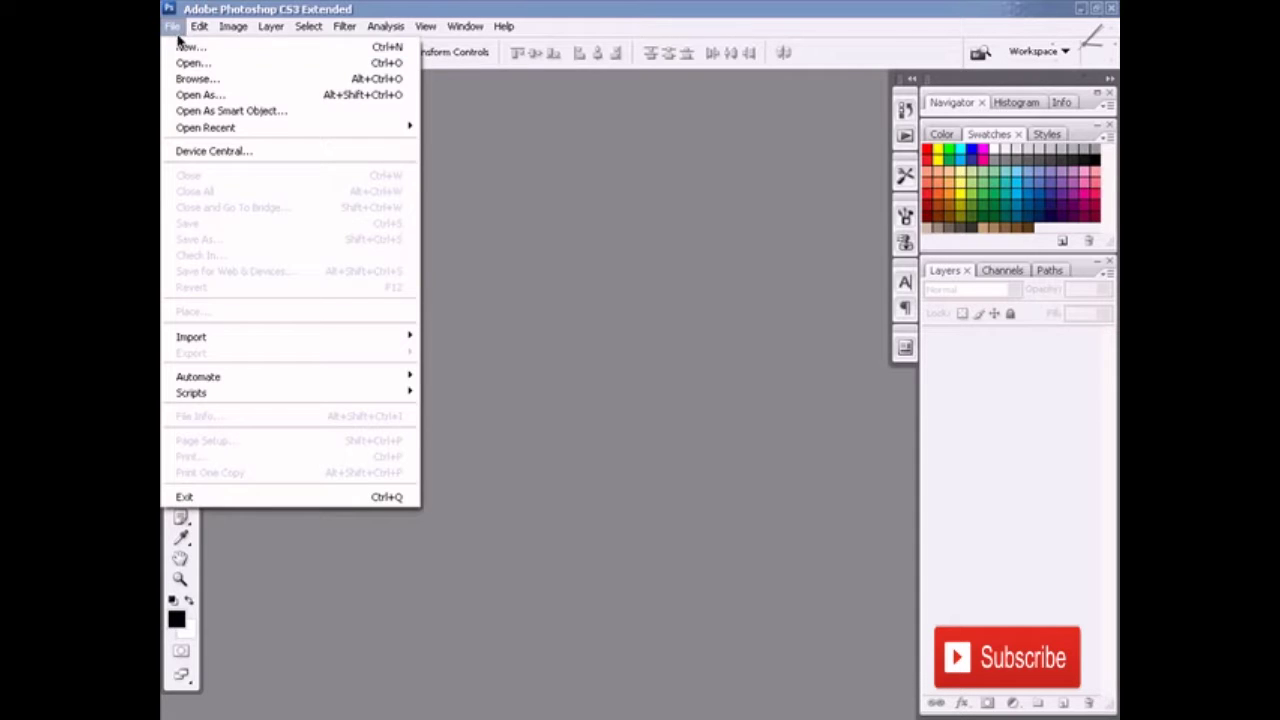
pyautogui.click(243, 49)
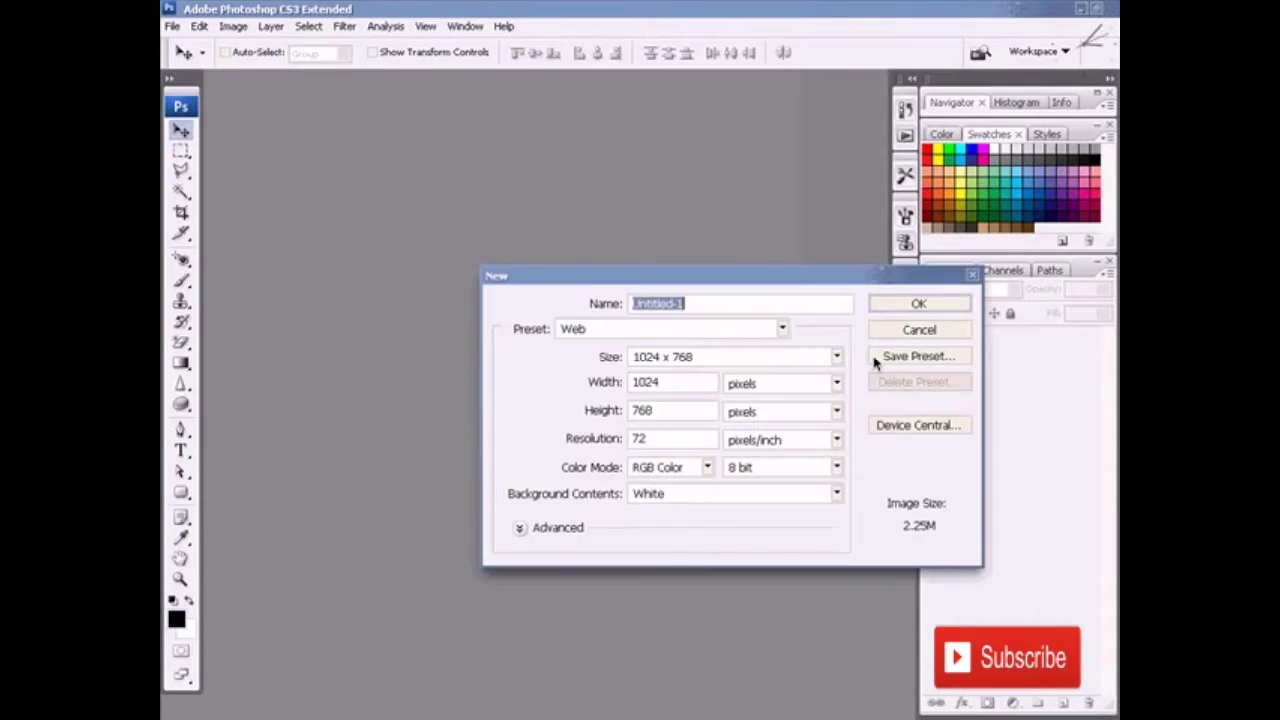
pyautogui.moveTo(715, 270); pyautogui.dragTo(600, 175)
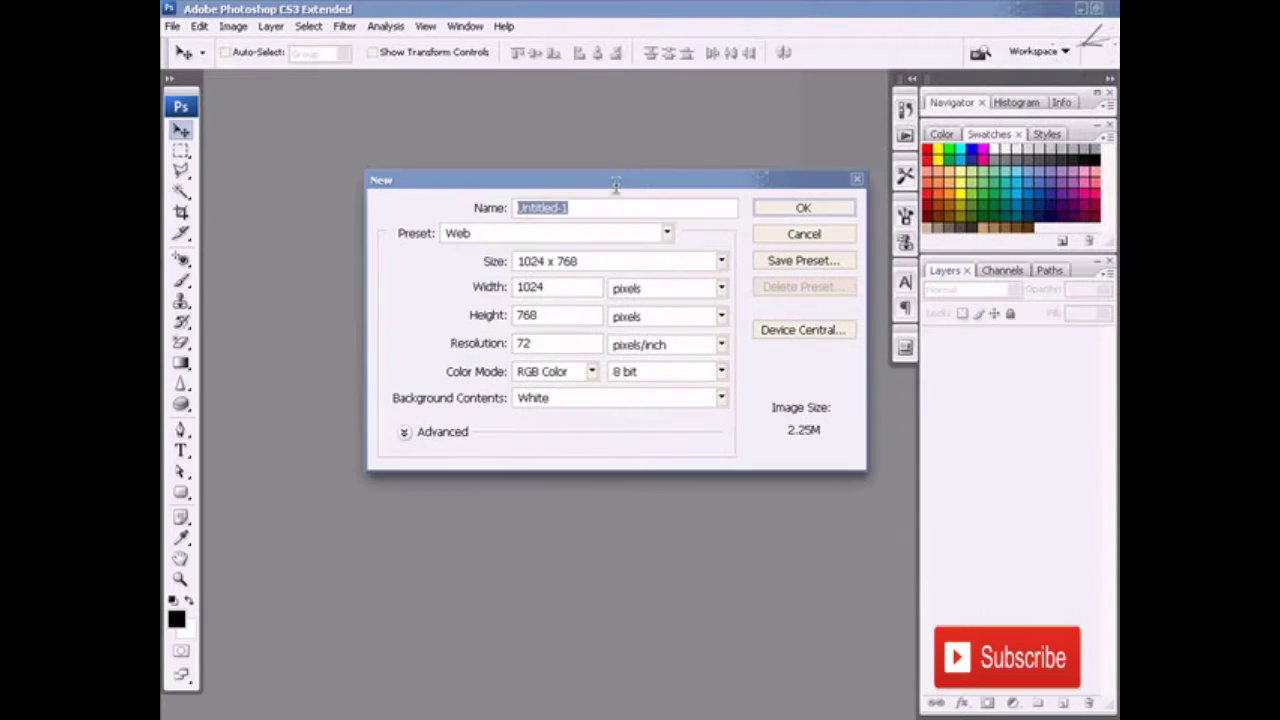
pyautogui.click(721, 261)
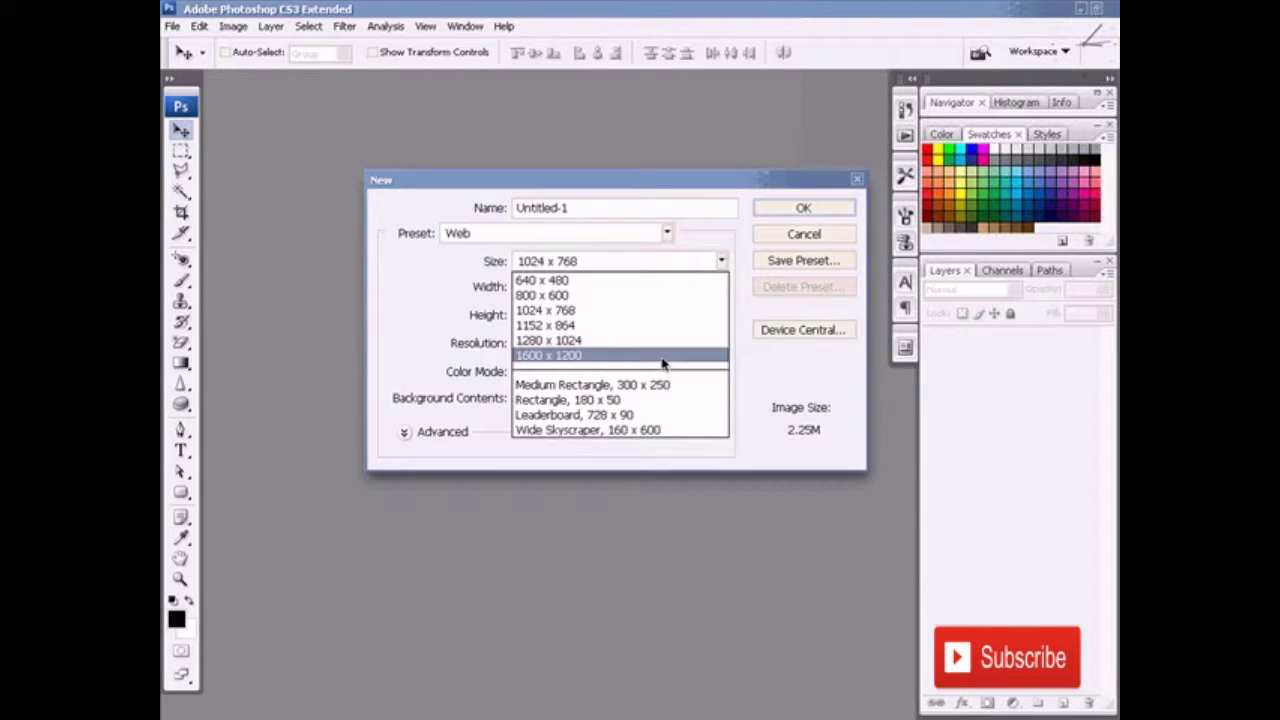
pyautogui.click(590, 281)
pyautogui.doubleClick(550, 343)
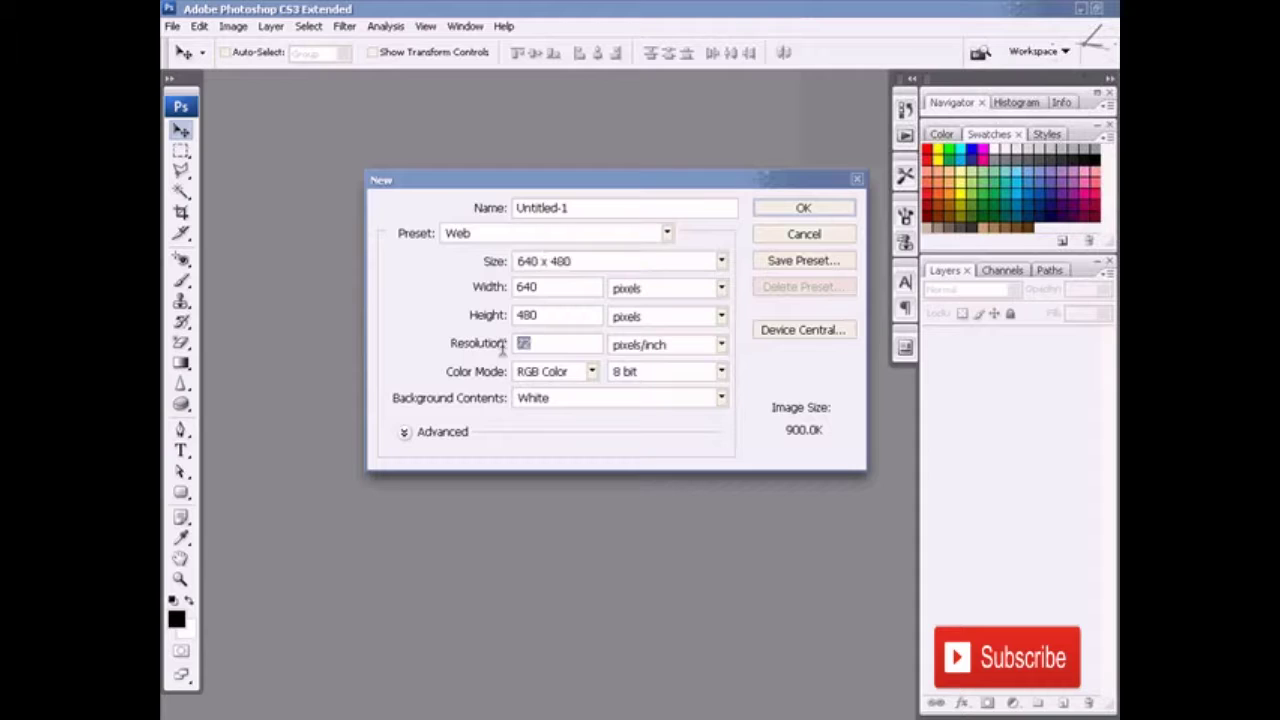
pyautogui.write('300')
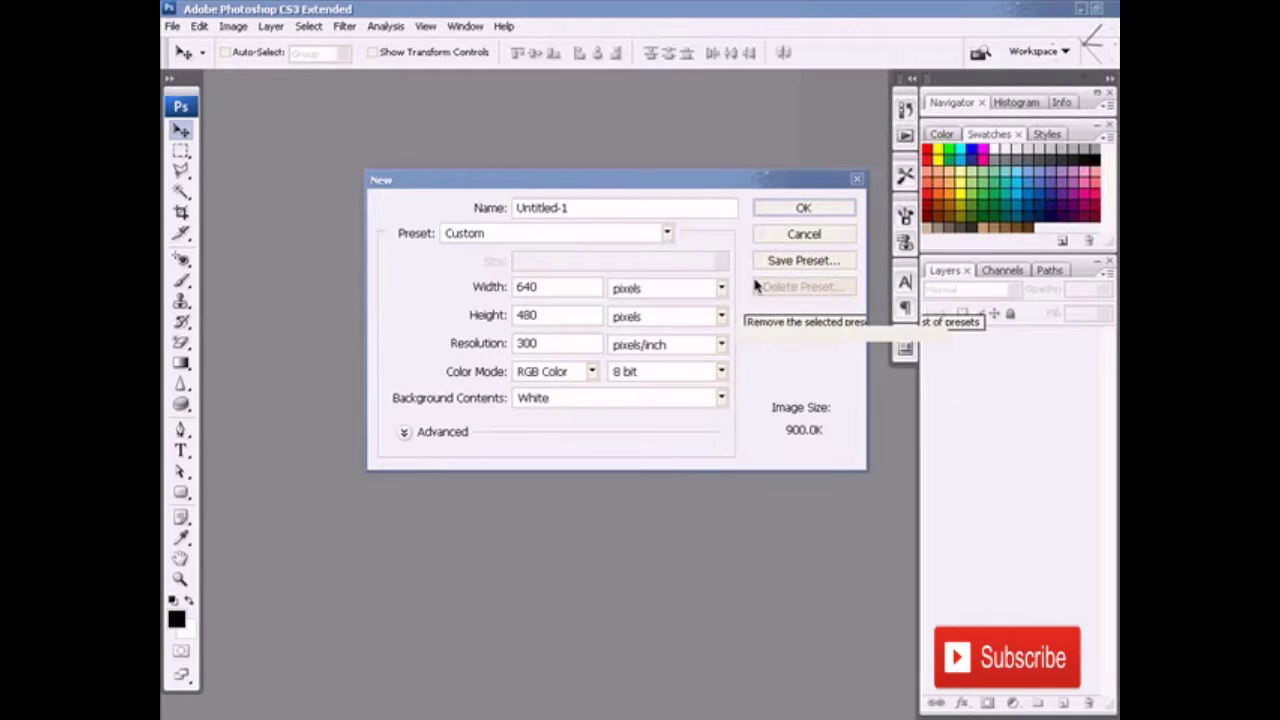
pyautogui.click(765, 208)
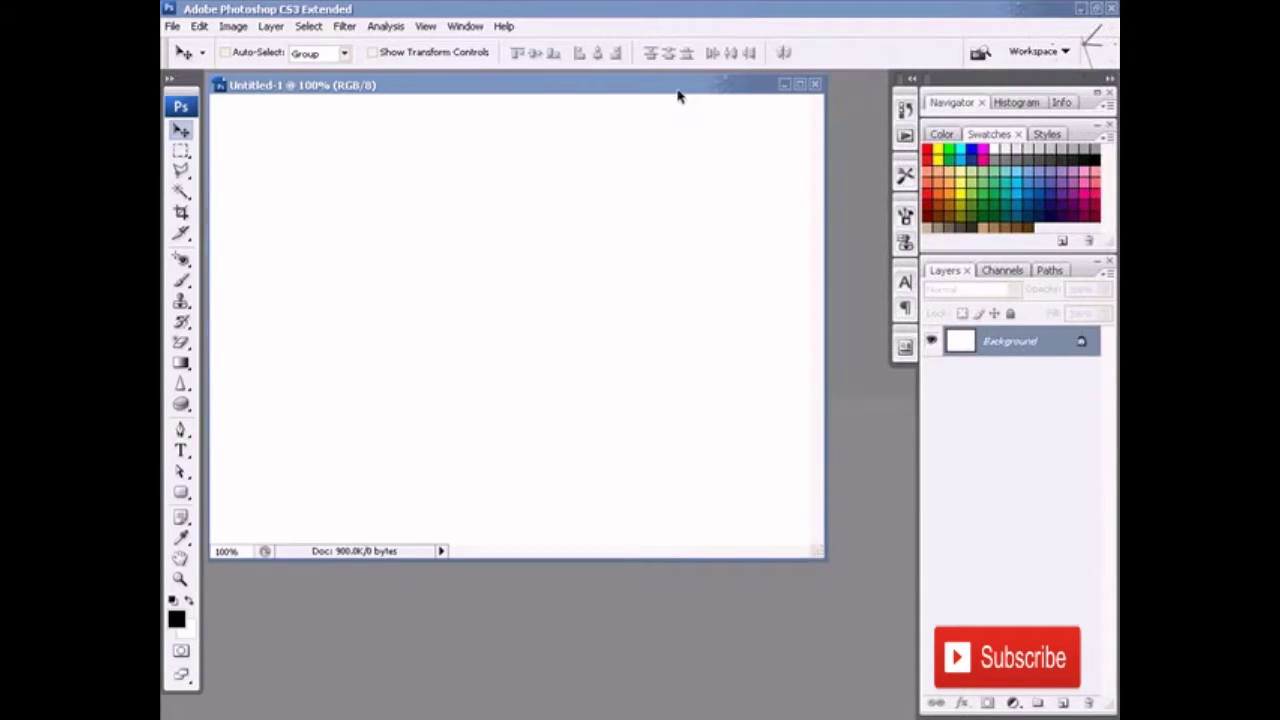
# Open jeruk1.psd alongside the new Untitled-1 document
pyautogui.moveTo(677, 92); pyautogui.dragTo(720, 110)
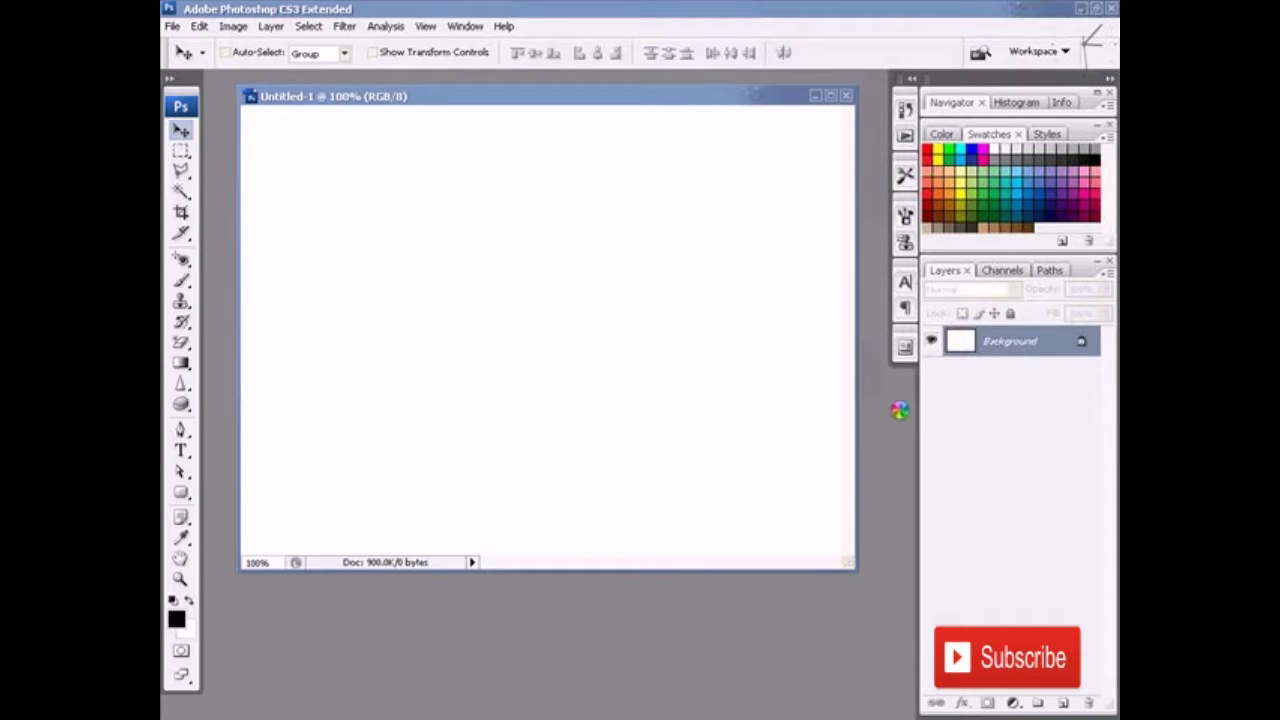
pyautogui.hotkey('ctrl', 'o')
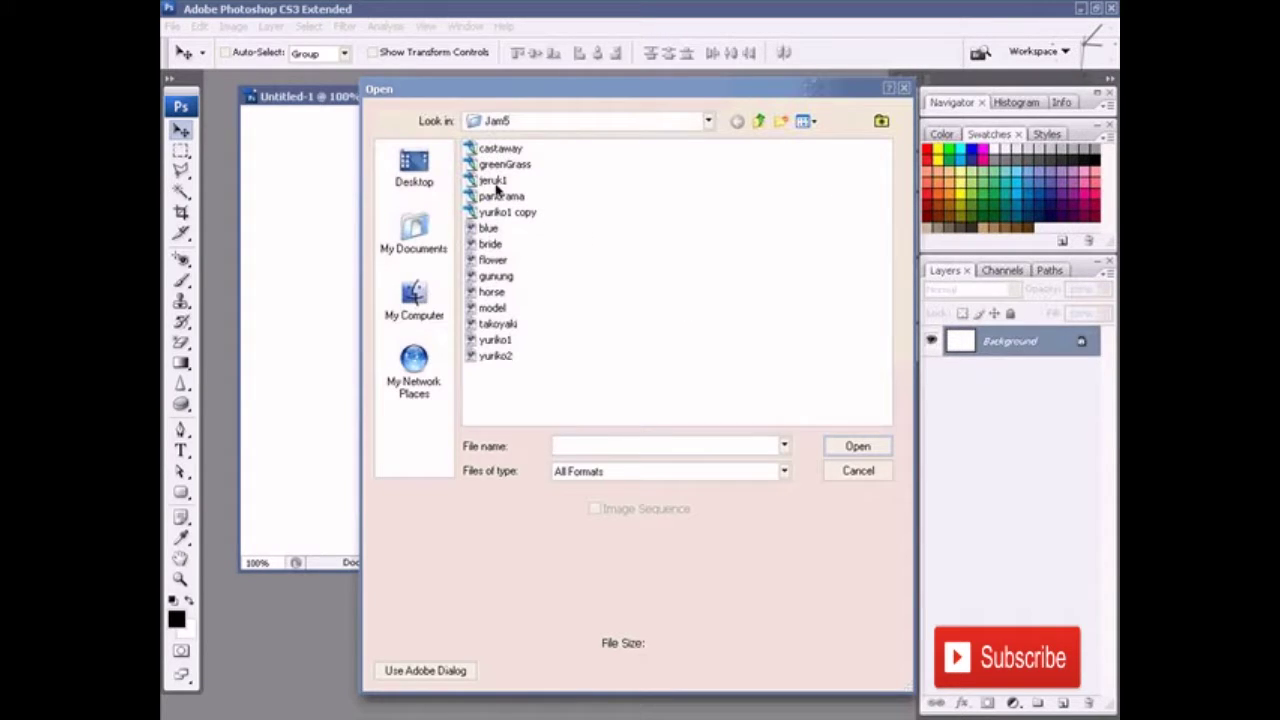
pyautogui.click(494, 182)
pyautogui.doubleClick(496, 186)
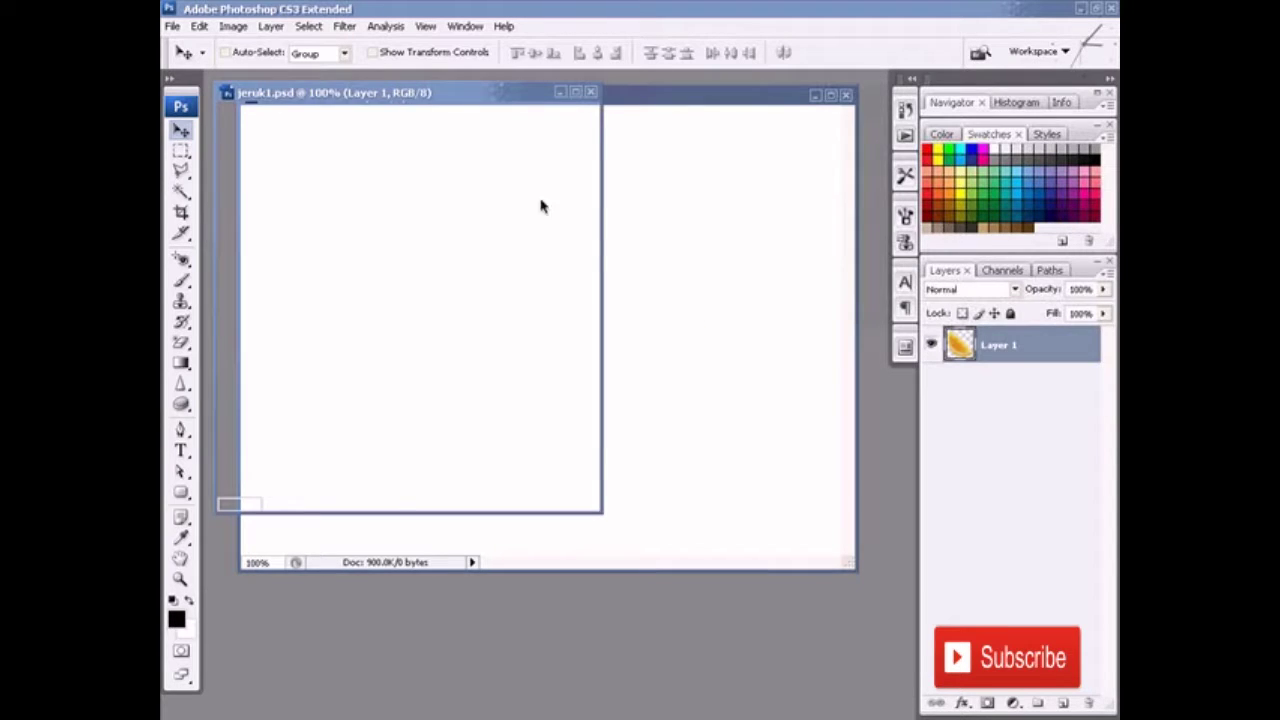
pyautogui.moveTo(475, 98); pyautogui.dragTo(770, 247)
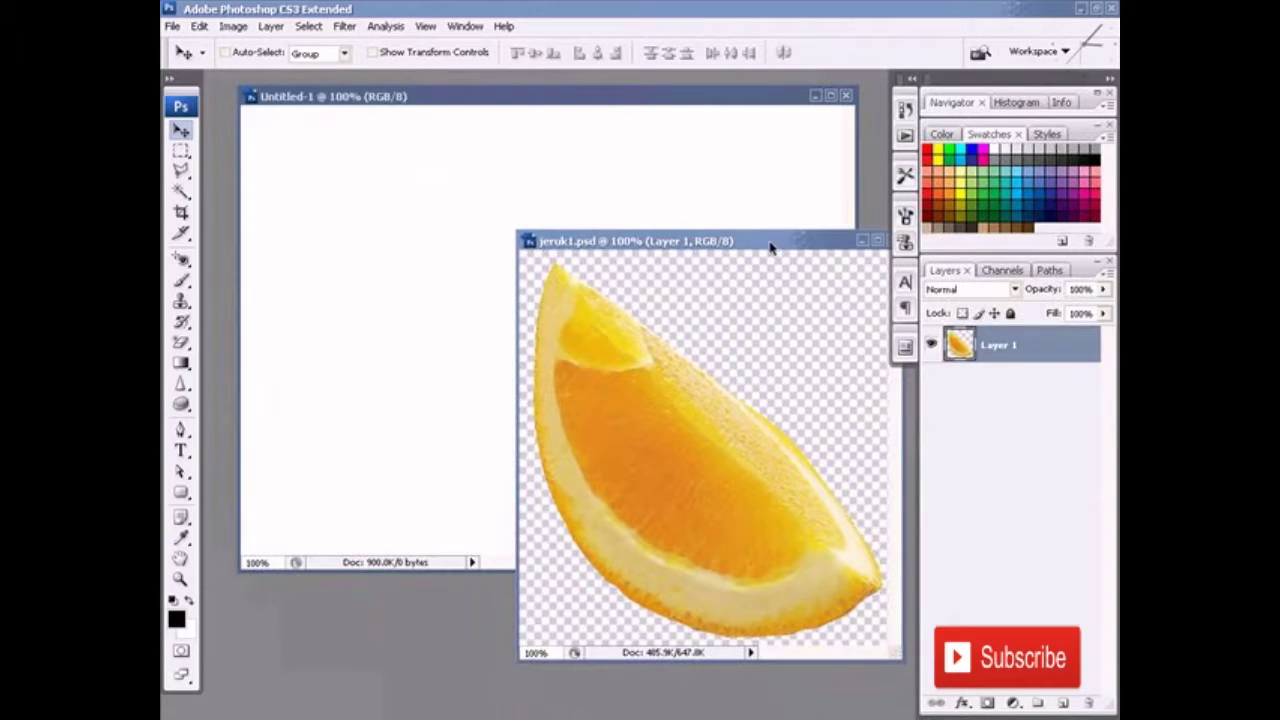
# Drag the orange slice into Untitled-1 as Layer 1, close jeruk1.psd, and position the slice
pyautogui.moveTo(676, 466)
pyautogui.mouseDown()
pyautogui.moveTo(610, 450)
pyautogui.moveTo(451, 366)
pyautogui.mouseUp()
pyautogui.moveTo(620, 480); pyautogui.dragTo(560, 466)
pyautogui.click(866, 455)
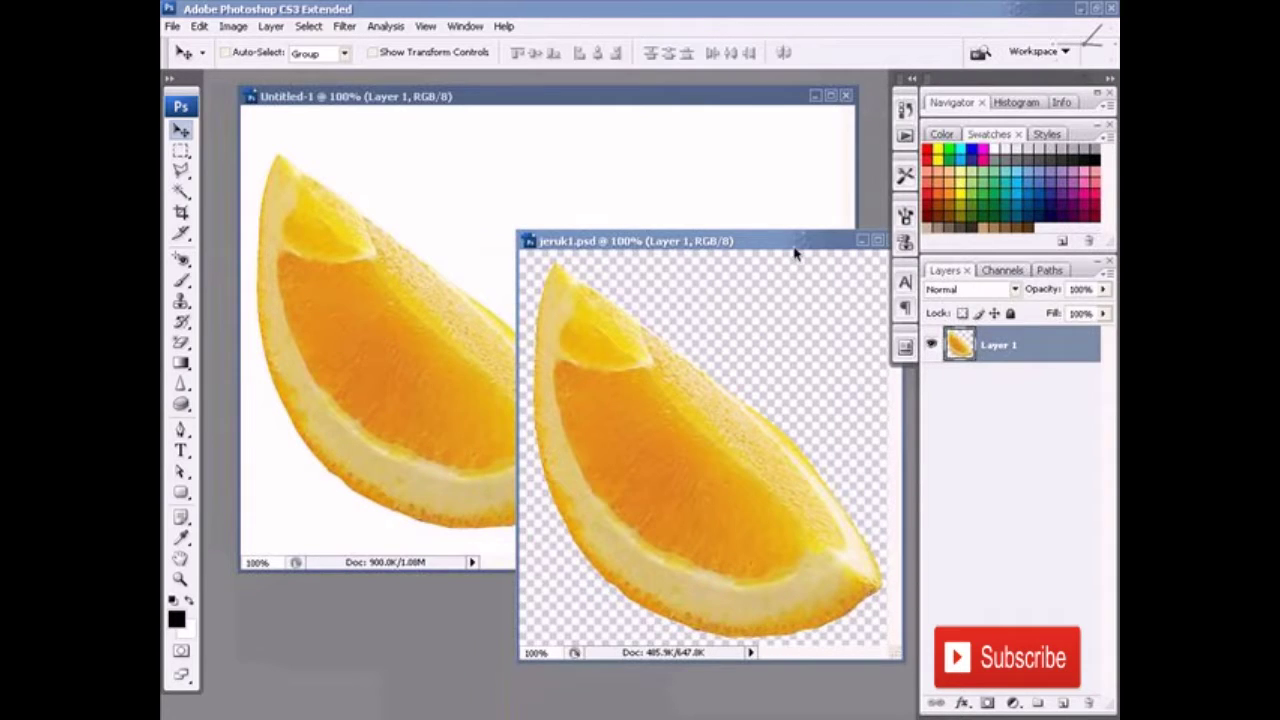
pyautogui.click(877, 241)
pyautogui.moveTo(477, 447); pyautogui.dragTo(493, 438)
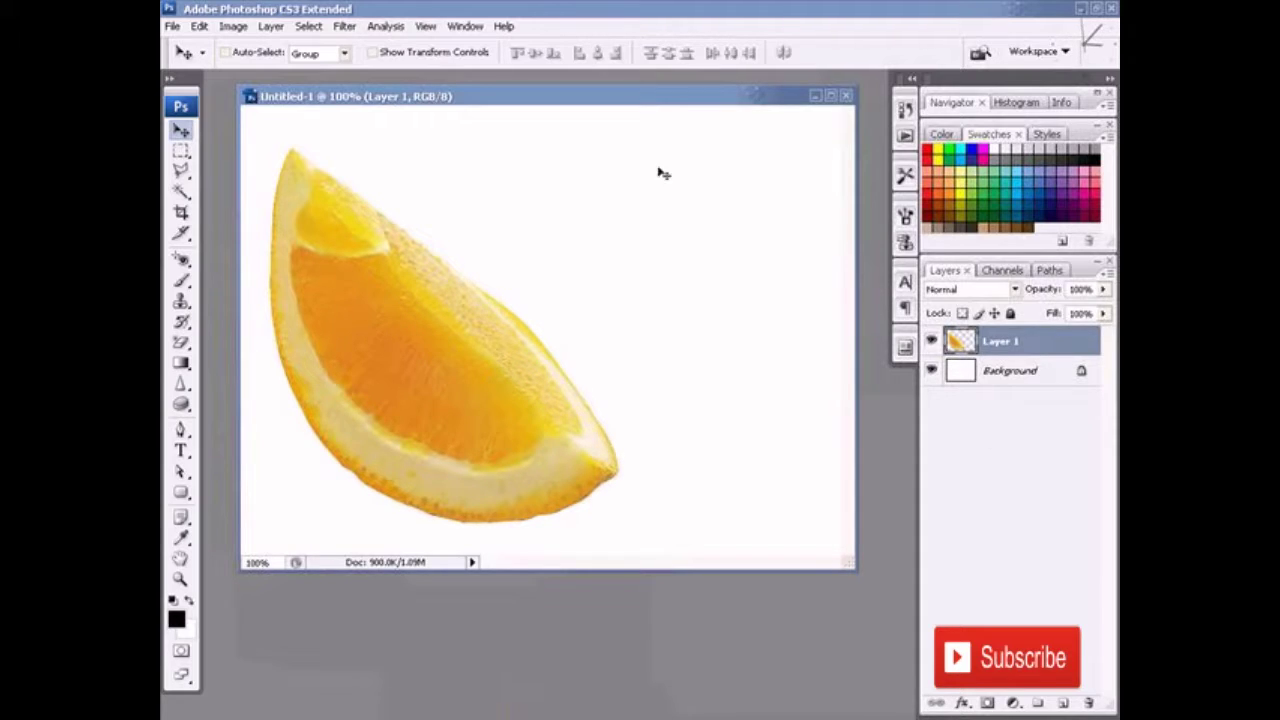
# Duplicate the orange slice layer with Layer > New > Layer via Copy
pyautogui.click(271, 26)
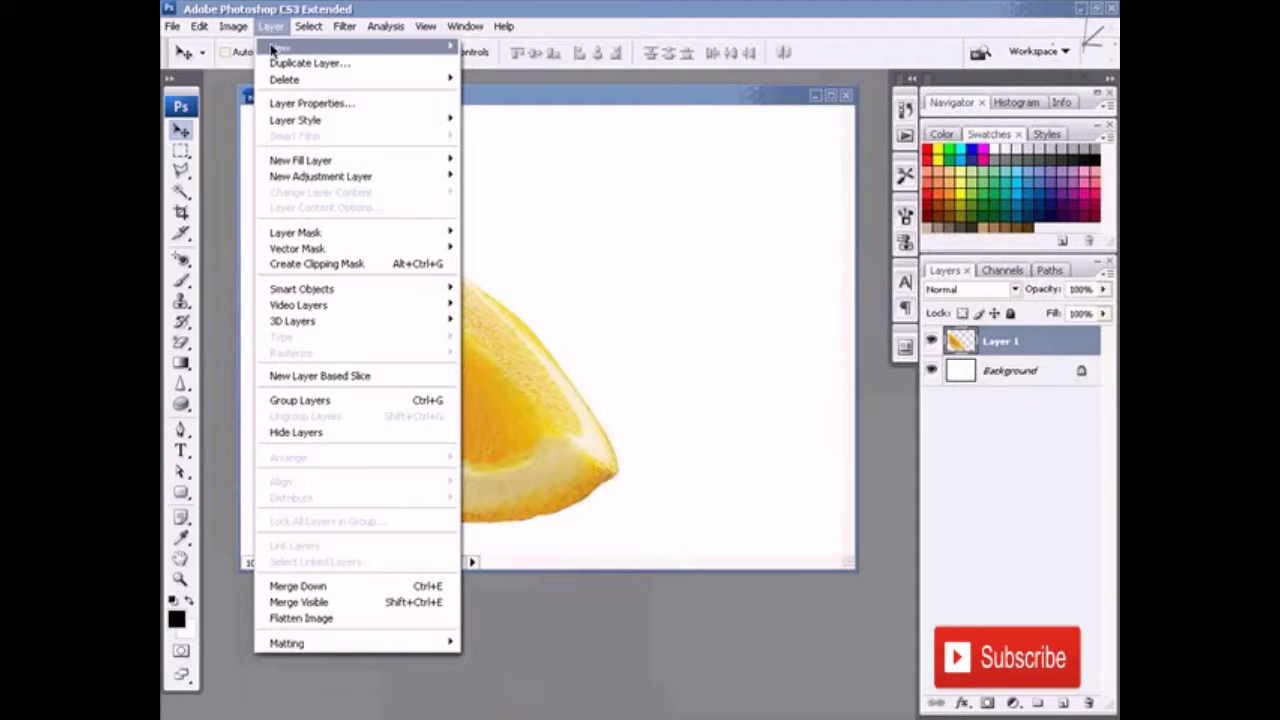
pyautogui.click(309, 63)
pyautogui.click(812, 242)
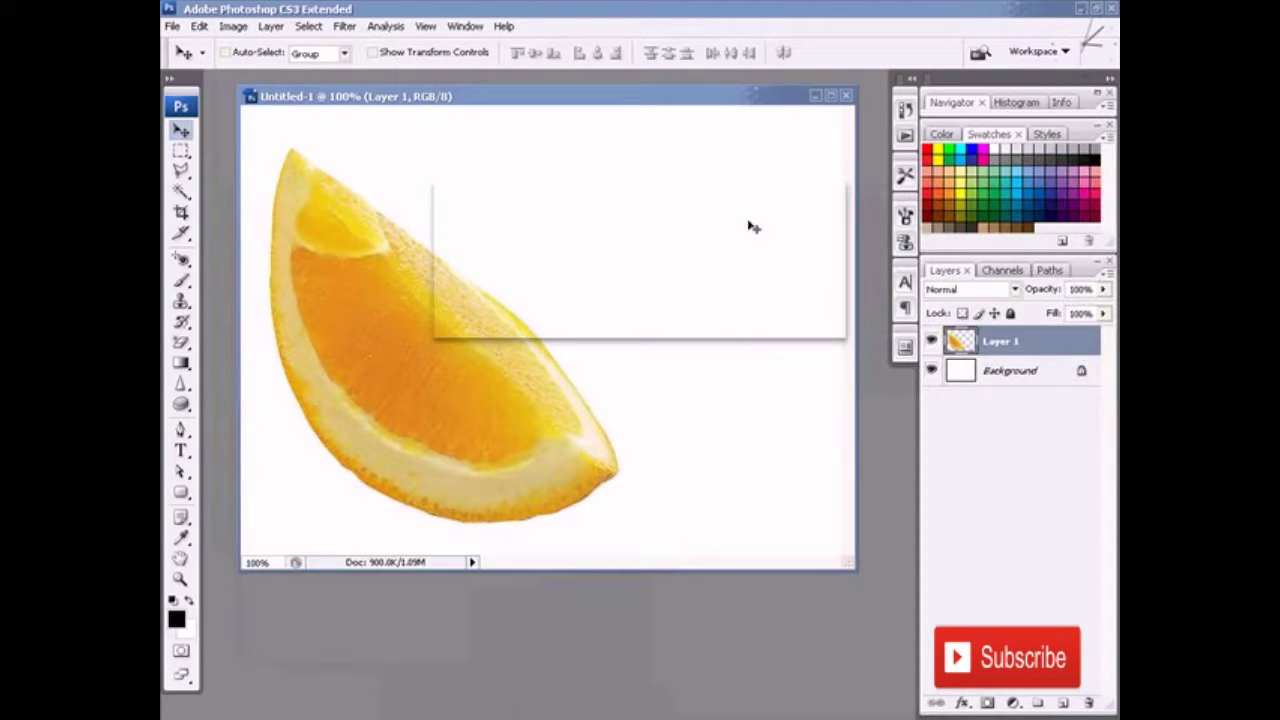
pyautogui.click(271, 26)
pyautogui.moveTo(285, 47)
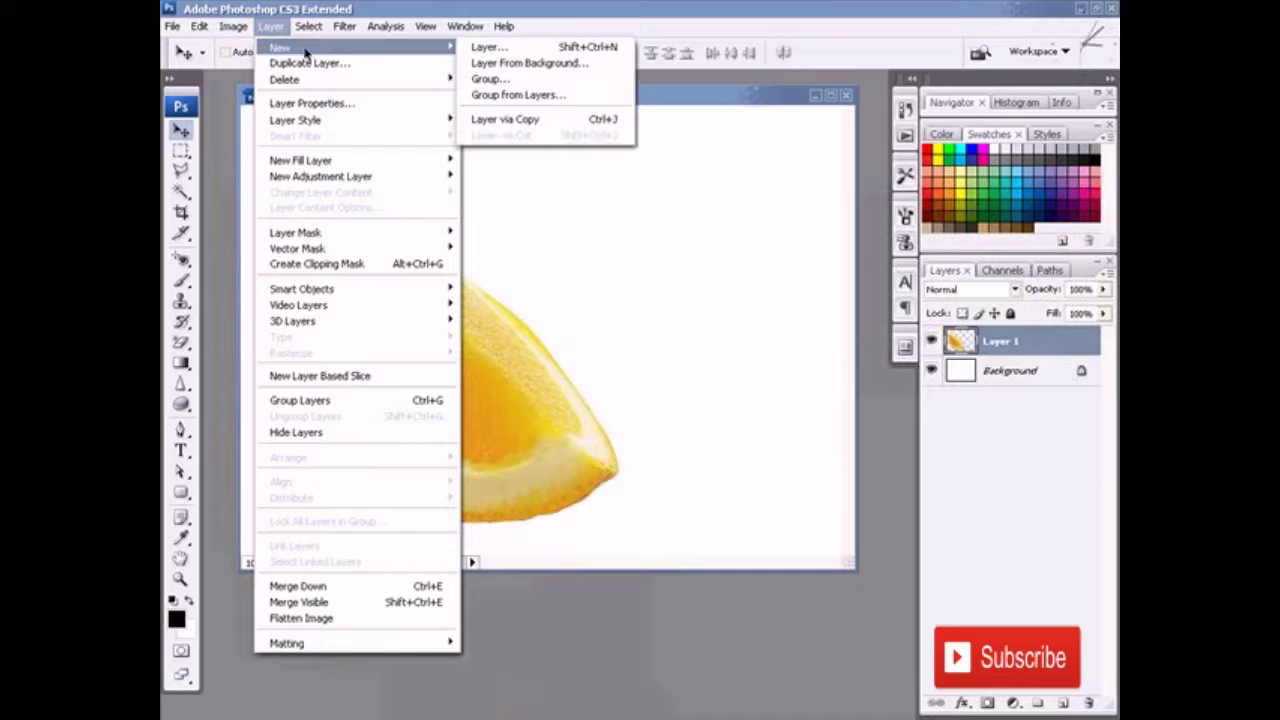
pyautogui.click(625, 120)
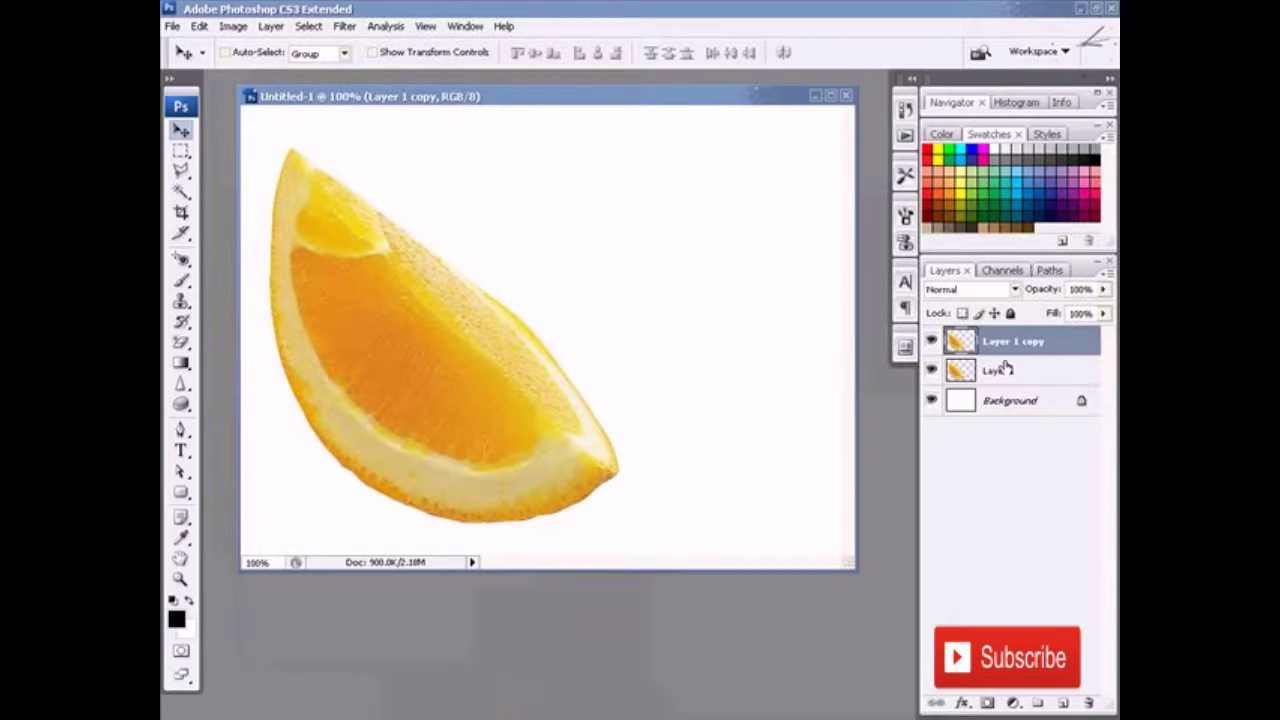
# Rename the copied layer to Layer 2 and keep it as the active layer
pyautogui.doubleClick(995, 341)
pyautogui.write('Lay')
pyautogui.write('er')
pyautogui.press('Return')
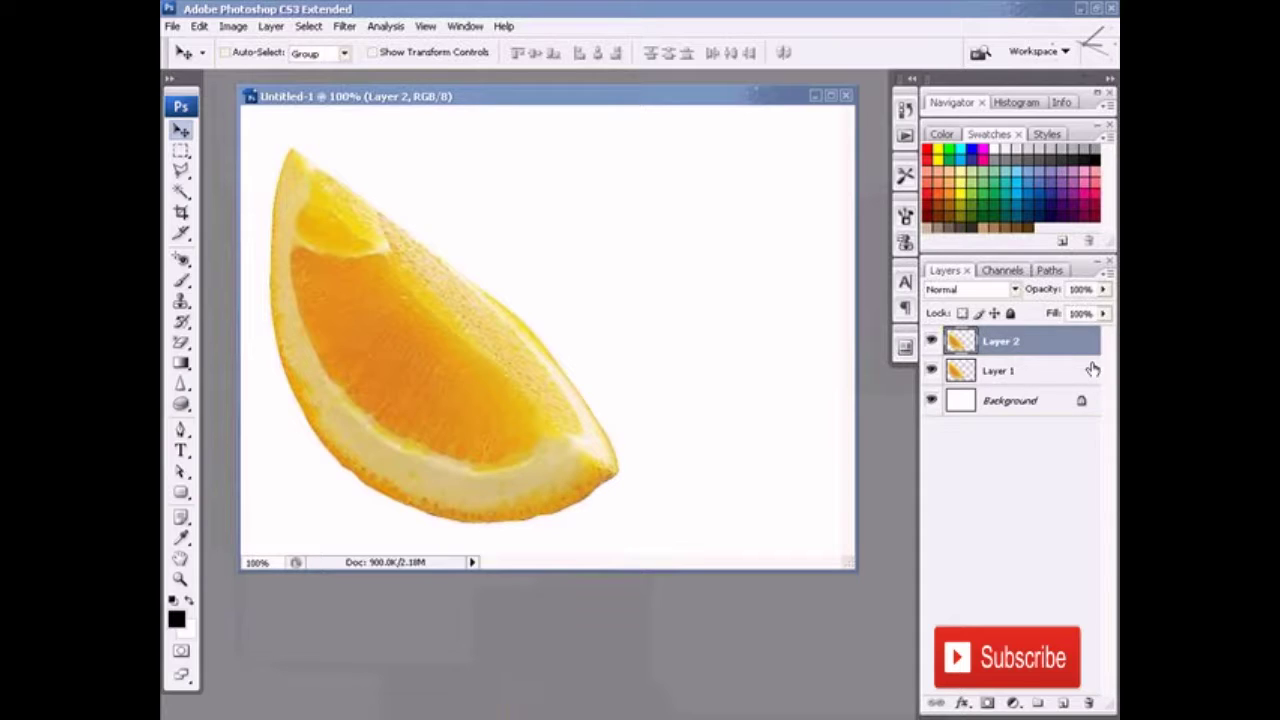
pyautogui.click(1060, 371)
pyautogui.click(1008, 342)
pyautogui.doubleClick(1002, 342)
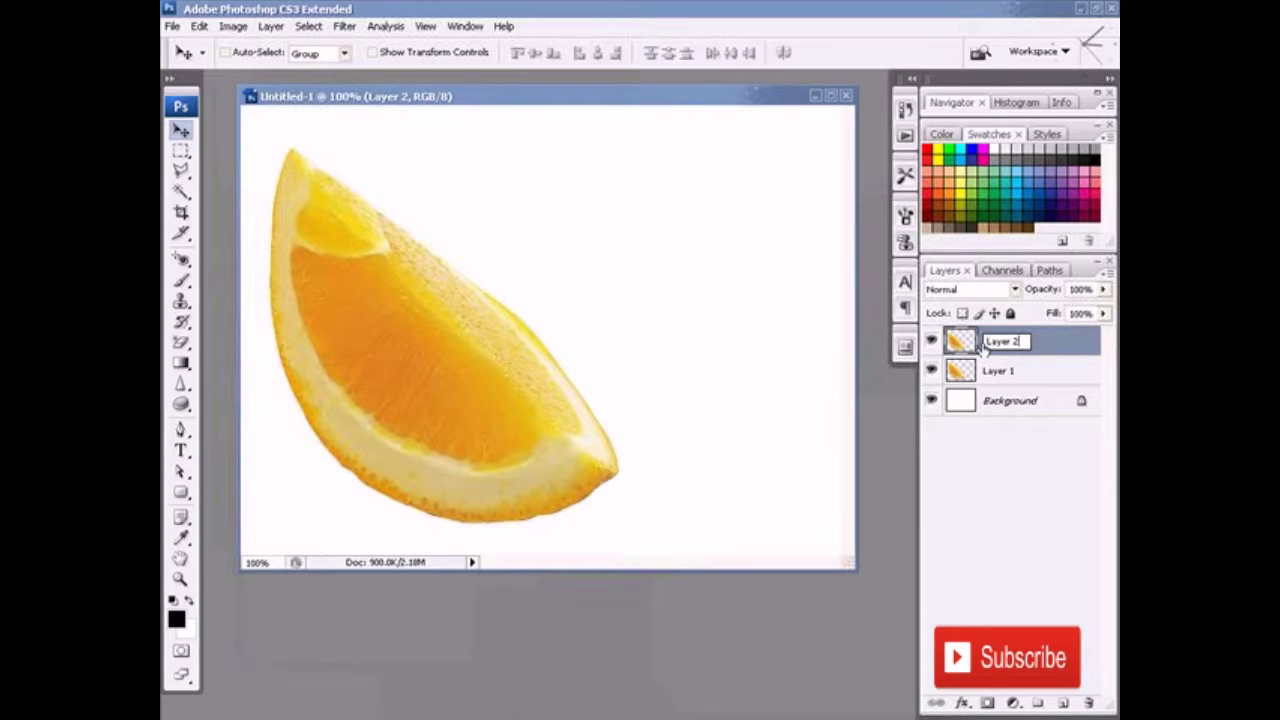
pyautogui.click(1036, 368)
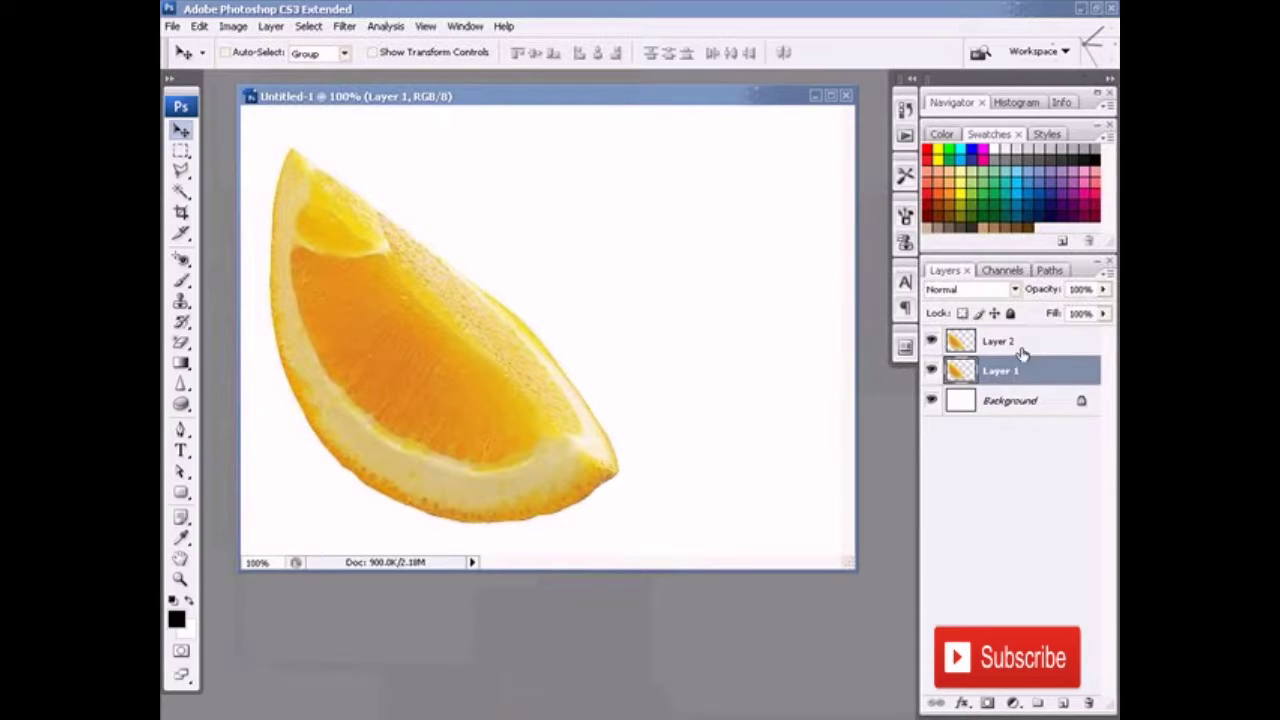
pyautogui.click(1021, 348)
pyautogui.click(1009, 374)
pyautogui.click(1003, 344)
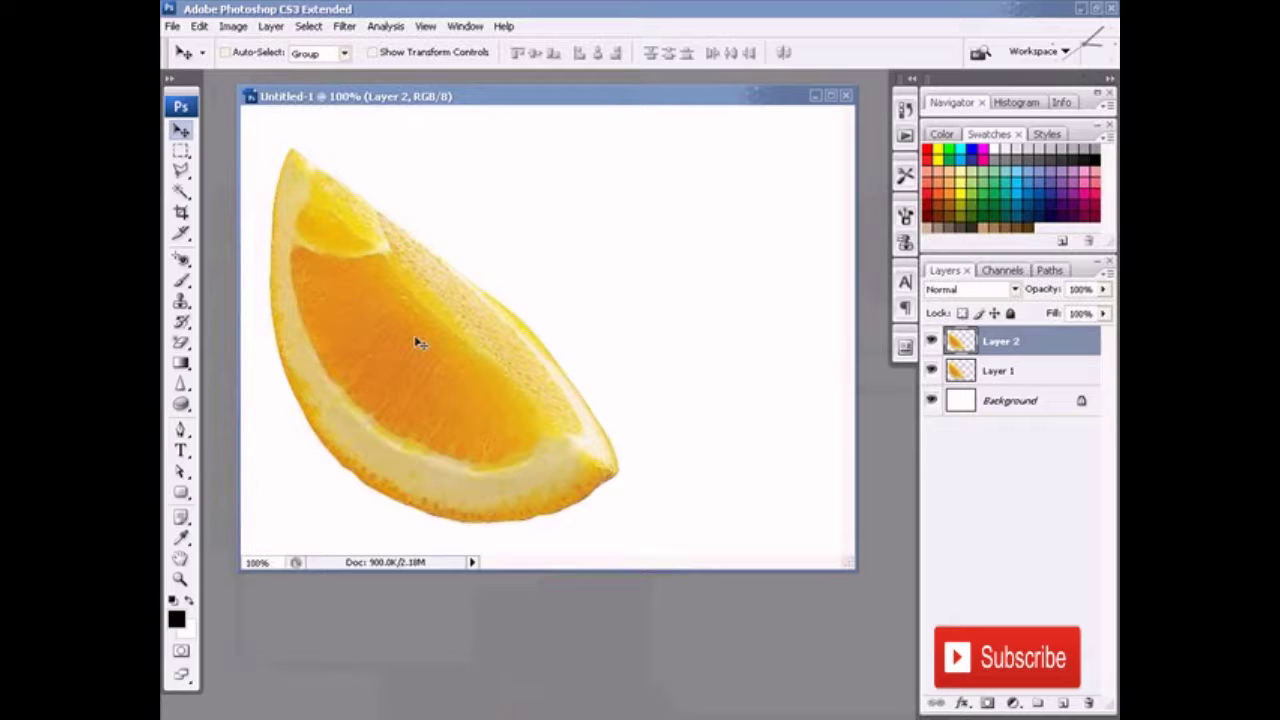
# Shift the Layer 2 slice right, convert Layer 1 to a smart object, then select both layers
pyautogui.moveTo(445, 343)
pyautogui.mouseDown()
pyautogui.moveTo(523, 343)
pyautogui.moveTo(683, 305)
pyautogui.moveTo(660, 323)
pyautogui.moveTo(714, 340)
pyautogui.mouseUp()
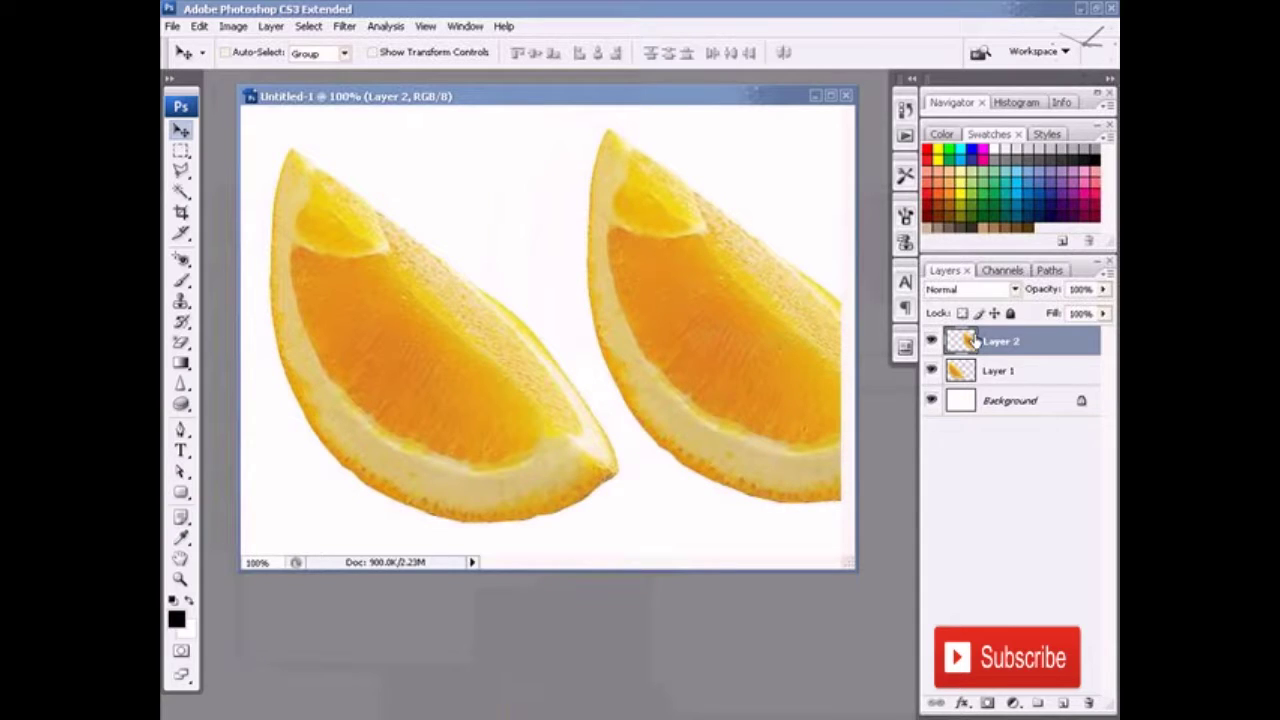
pyautogui.click(1020, 373)
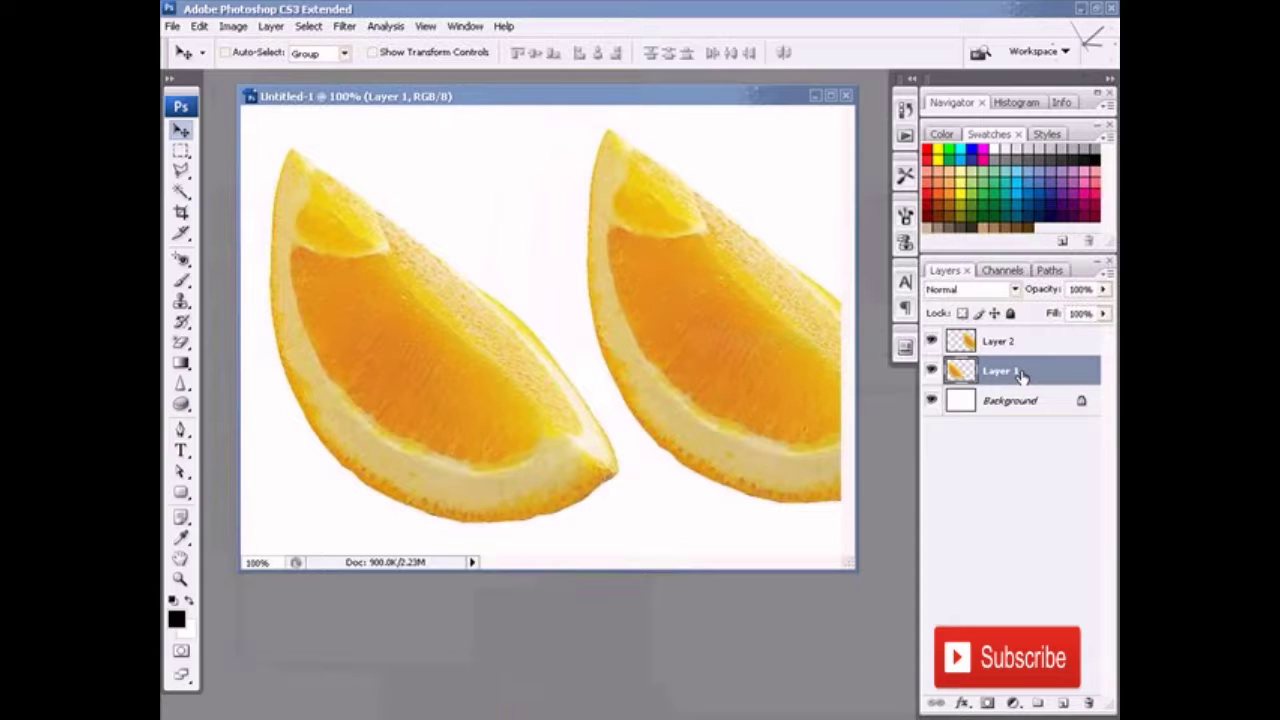
pyautogui.rightClick(1026, 373)
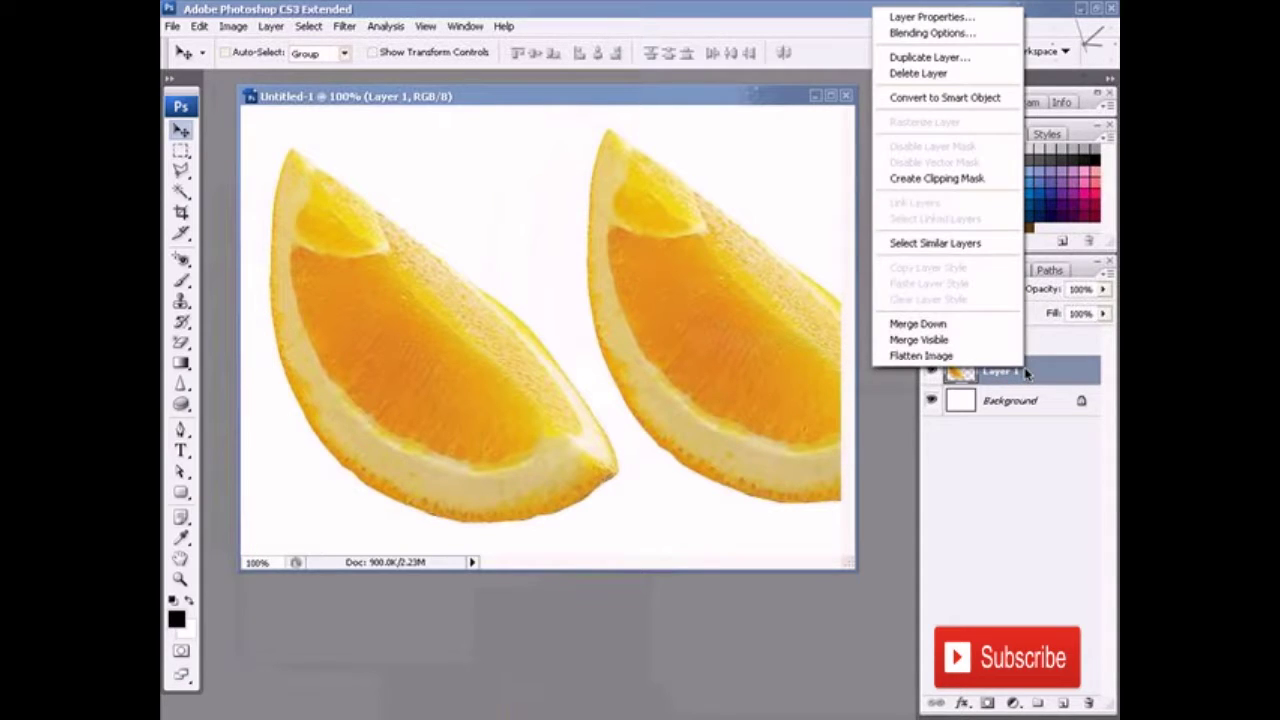
pyautogui.click(1008, 100)
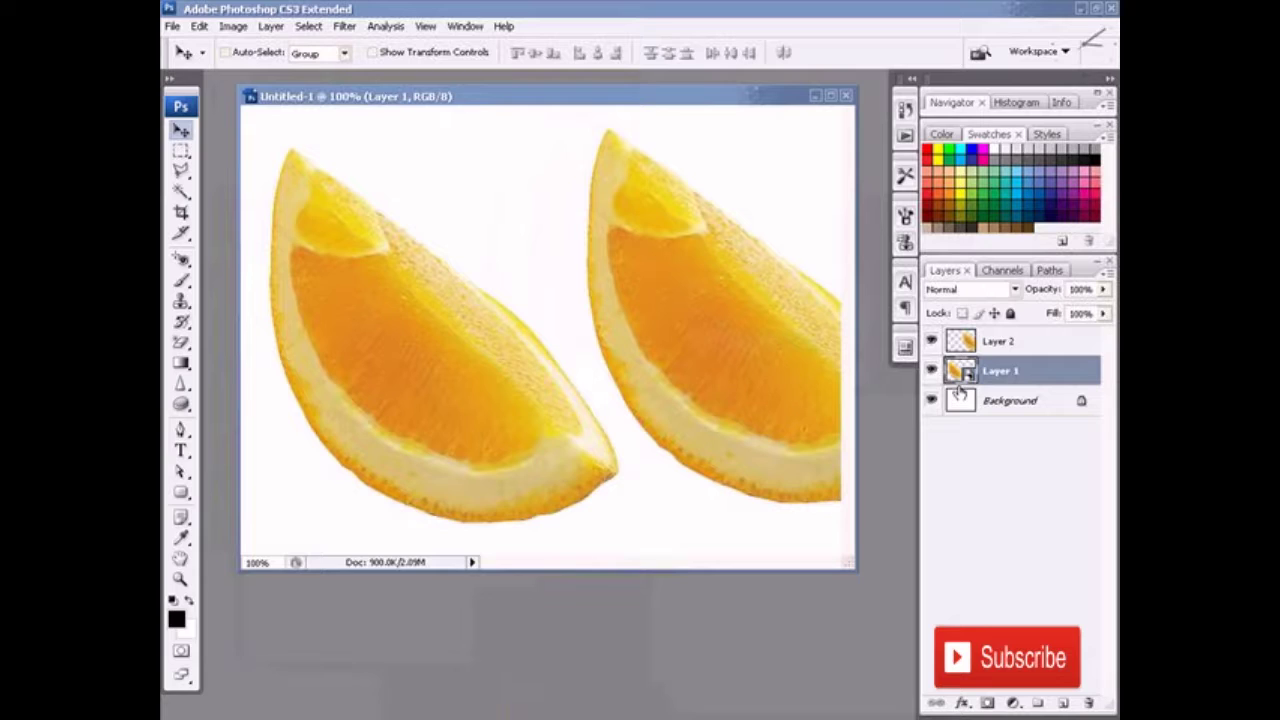
pyautogui.click(1017, 343)
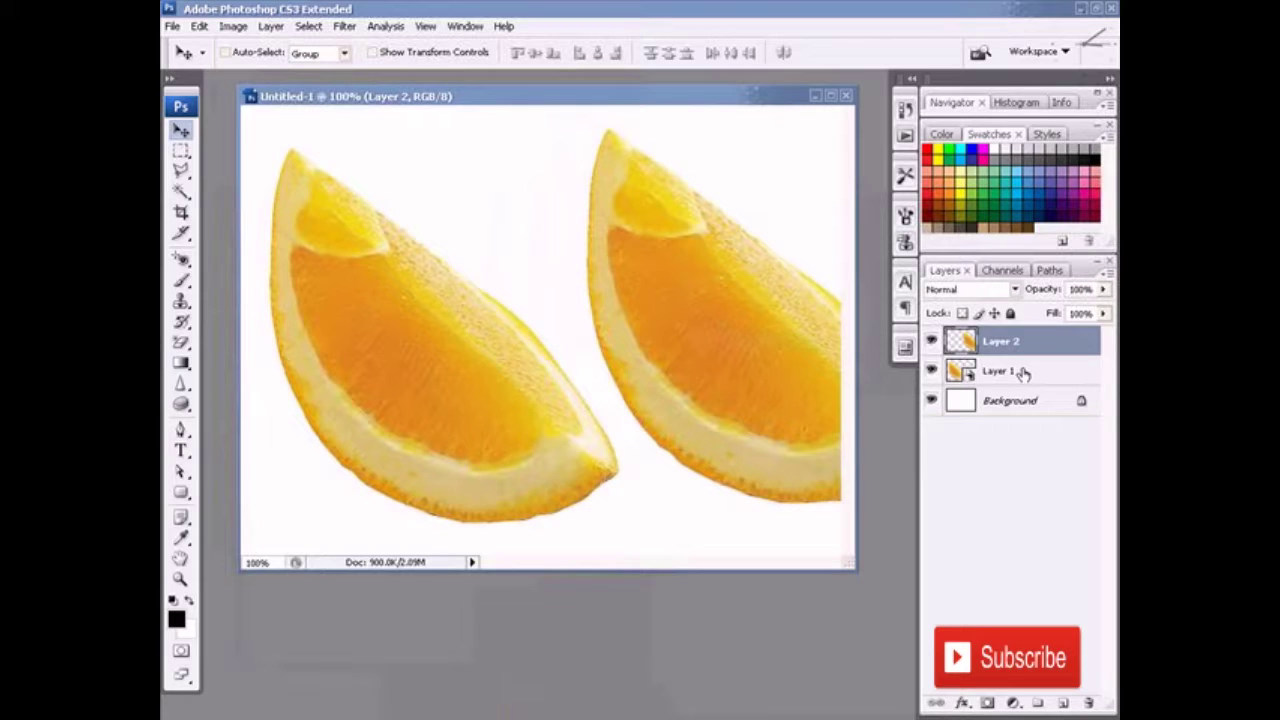
pyautogui.keyDown('shift'); pyautogui.click(1023, 373); pyautogui.keyUp('shift')
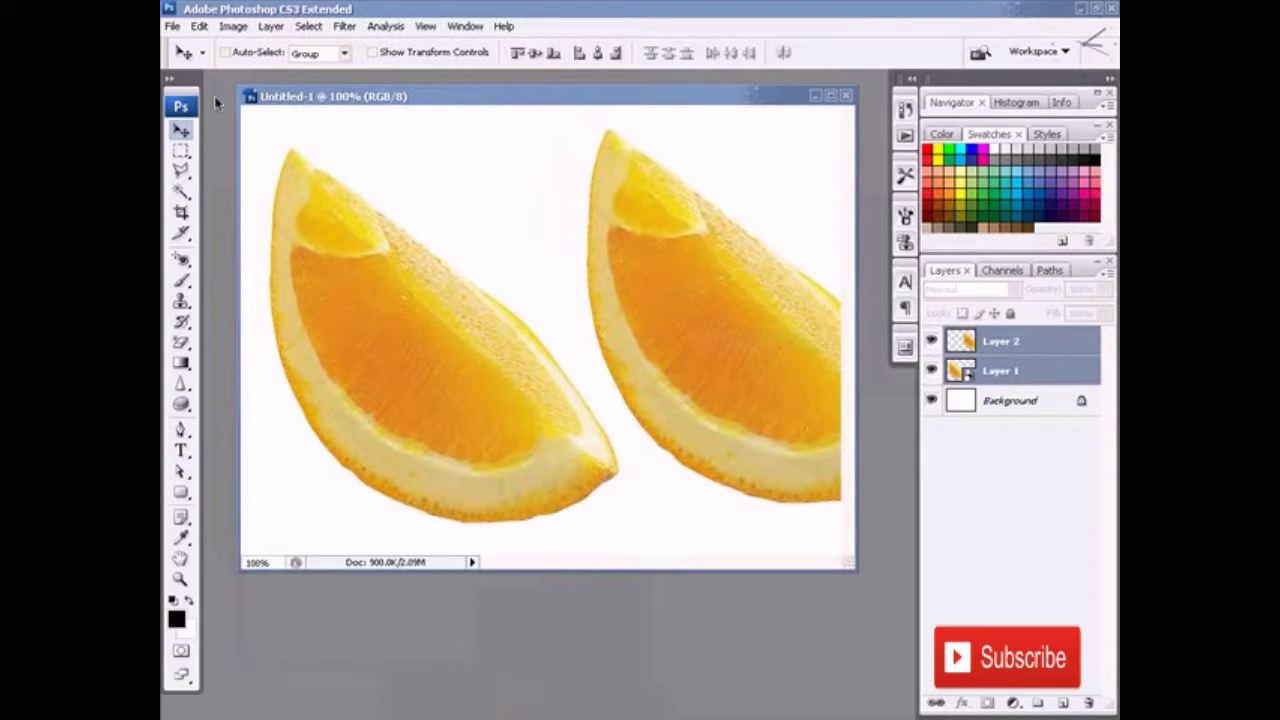
# Scale both orange slices down to a tiny size at the canvas centre
pyautogui.click(199, 26)
pyautogui.moveTo(226, 329)
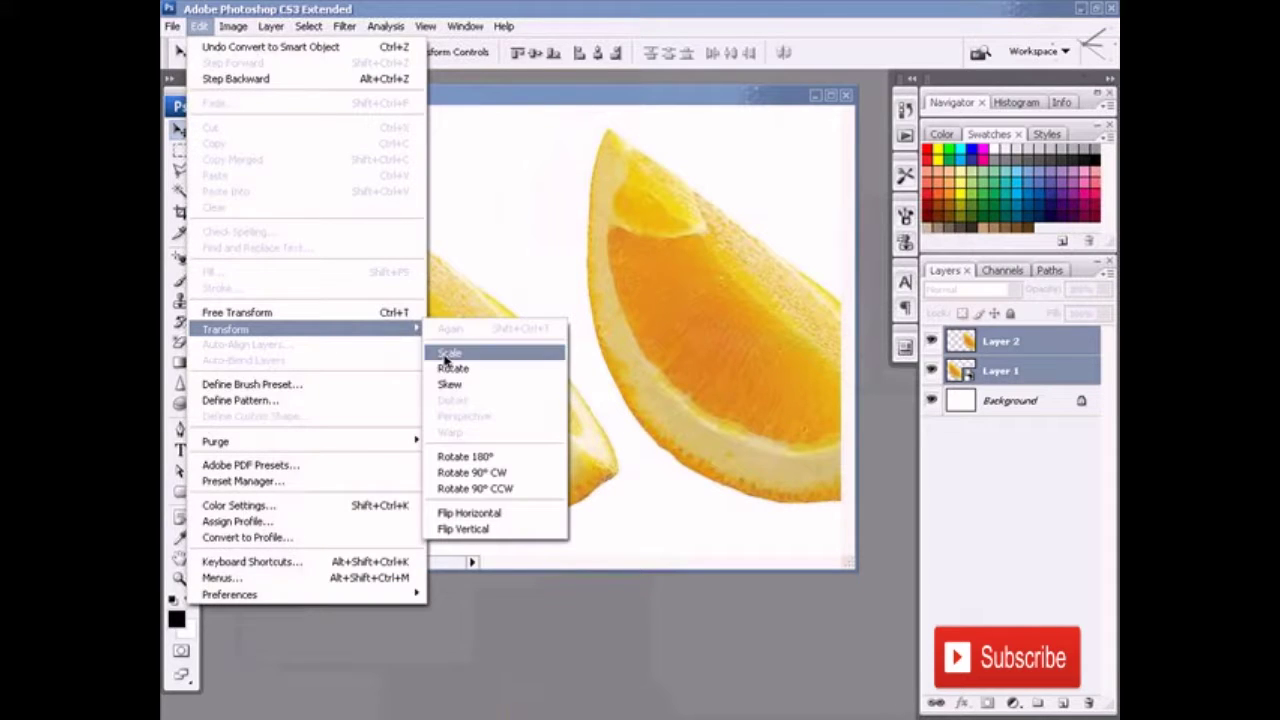
pyautogui.click(445, 350)
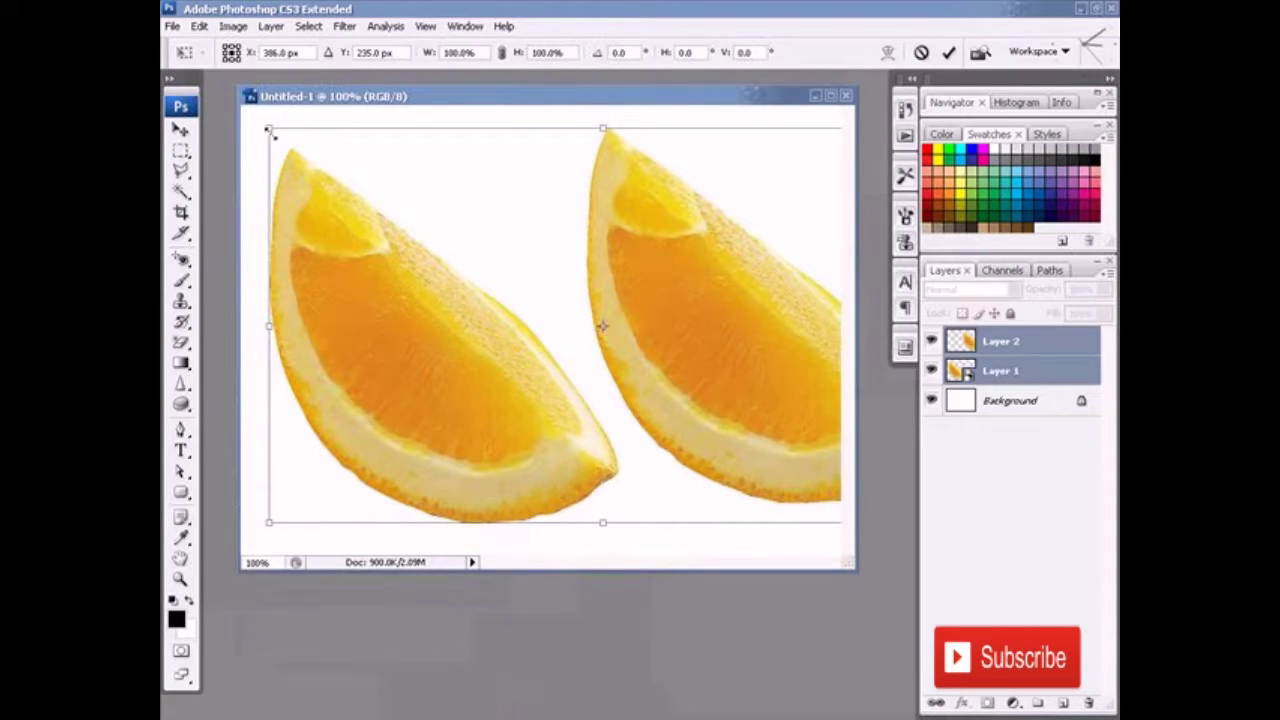
pyautogui.moveTo(272, 128); pyautogui.dragTo(674, 369)
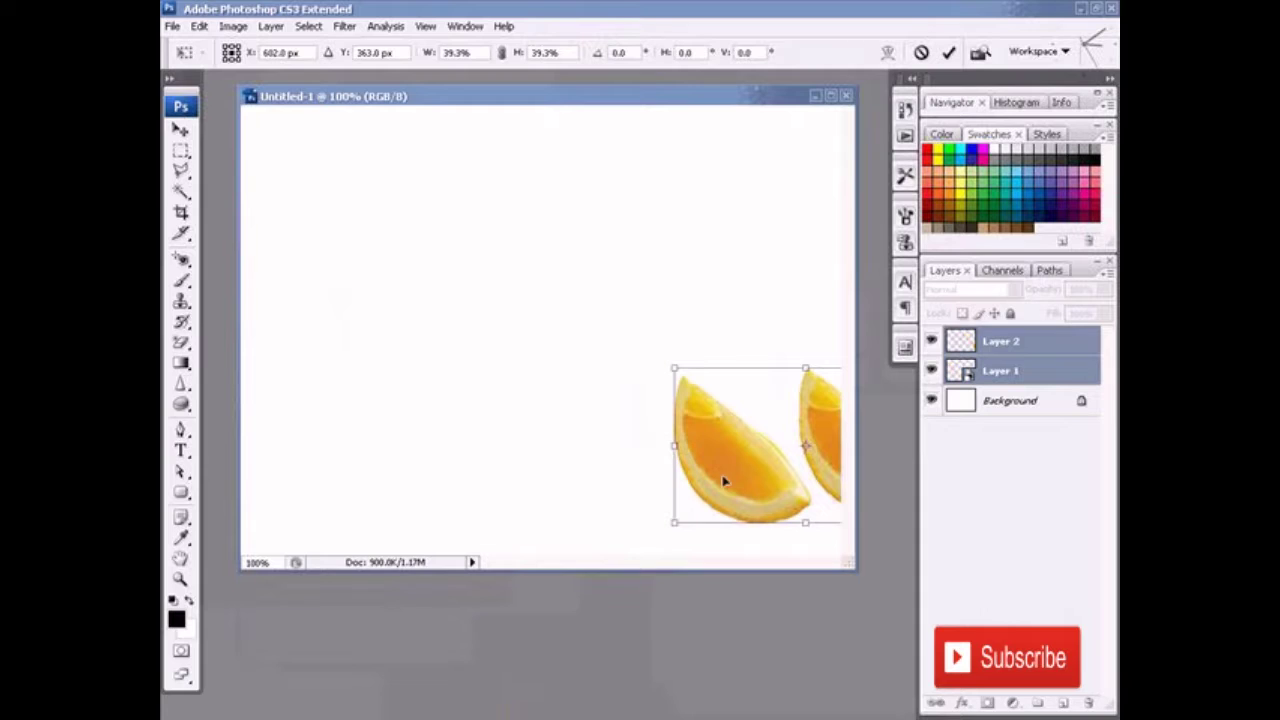
pyautogui.moveTo(760, 470); pyautogui.dragTo(521, 403)
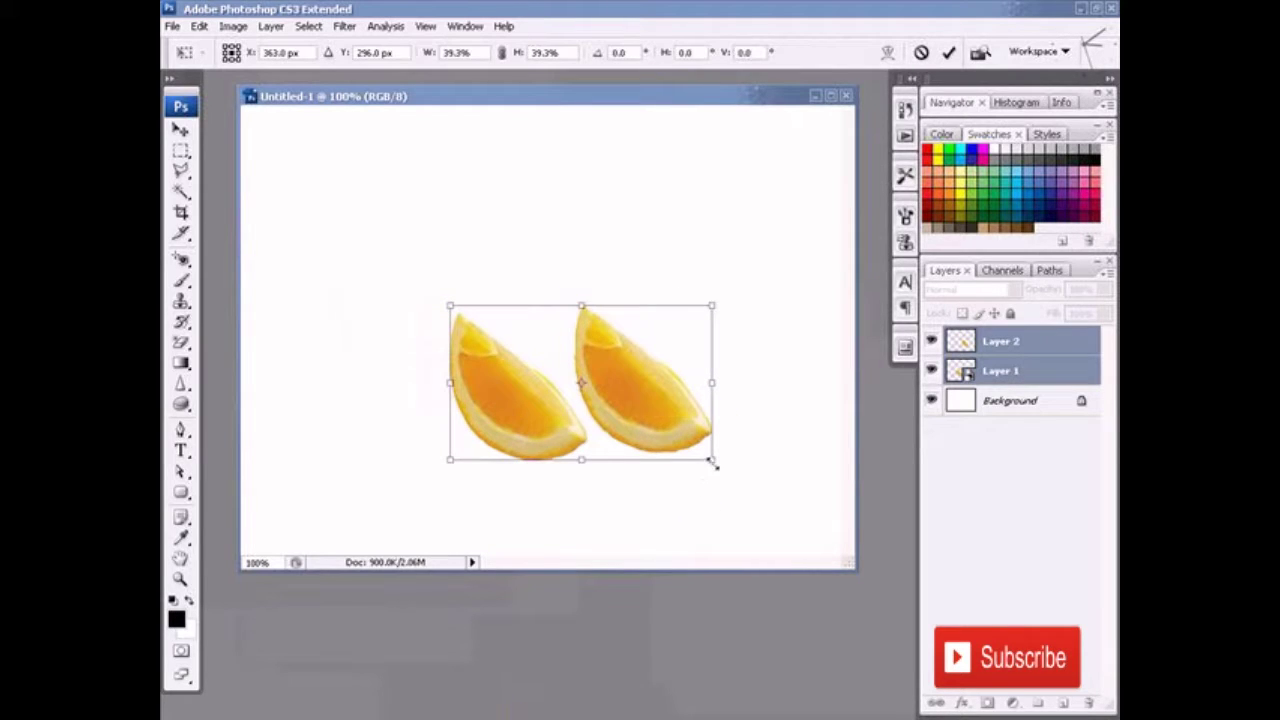
pyautogui.moveTo(712, 460)
pyautogui.mouseDown()
pyautogui.moveTo(500, 334)
pyautogui.moveTo(521, 345)
pyautogui.mouseUp()
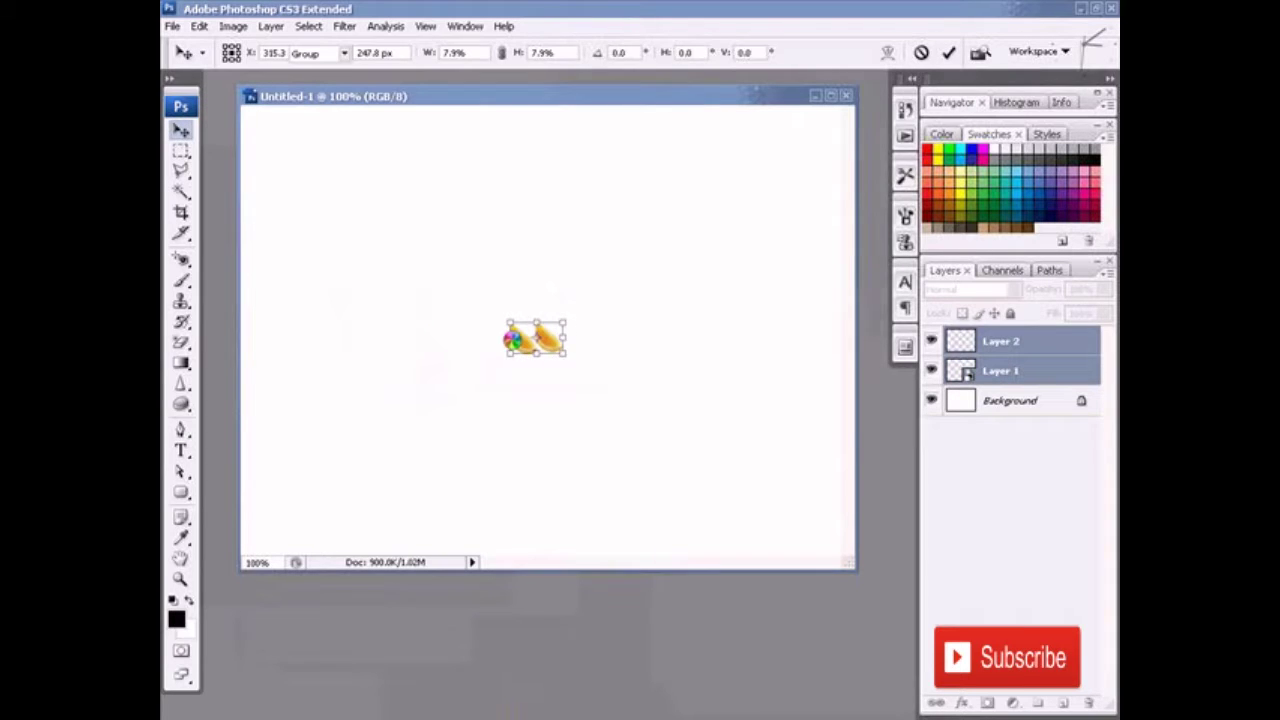
pyautogui.press('Return')
# Scale both tiny slices back up to fill most of the canvas
pyautogui.click(199, 26)
pyautogui.moveTo(226, 329)
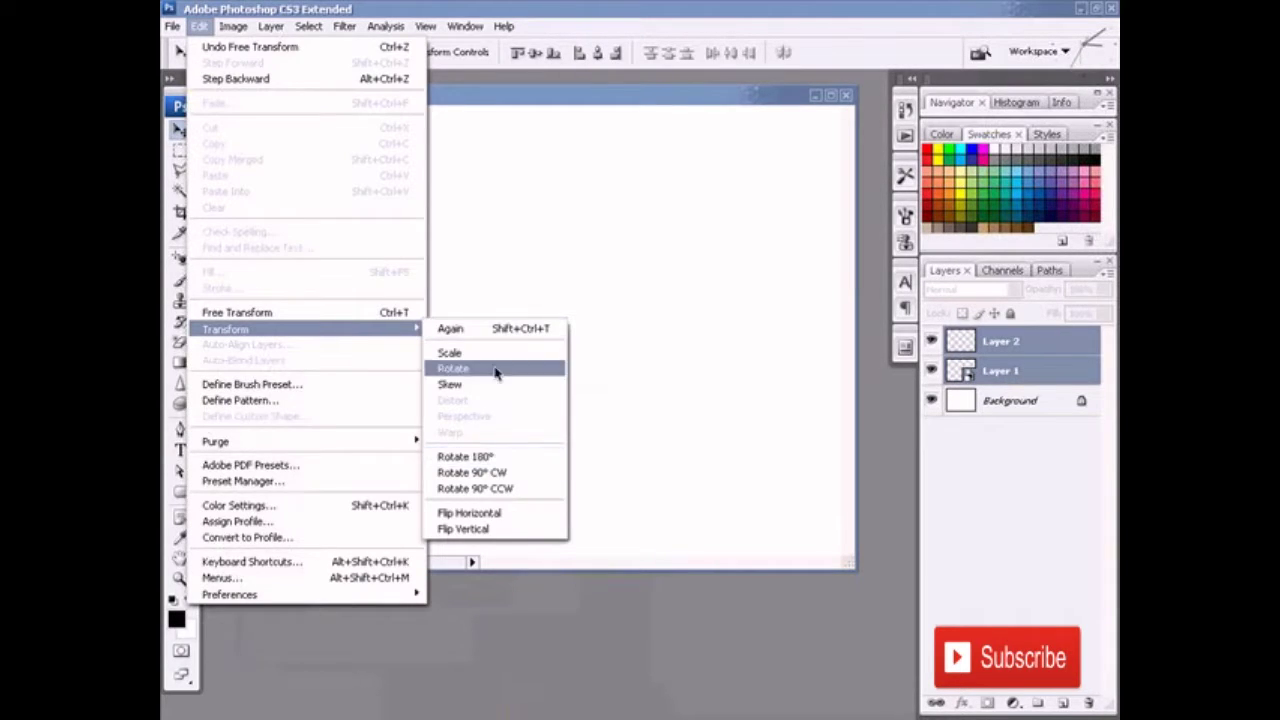
pyautogui.click(495, 352)
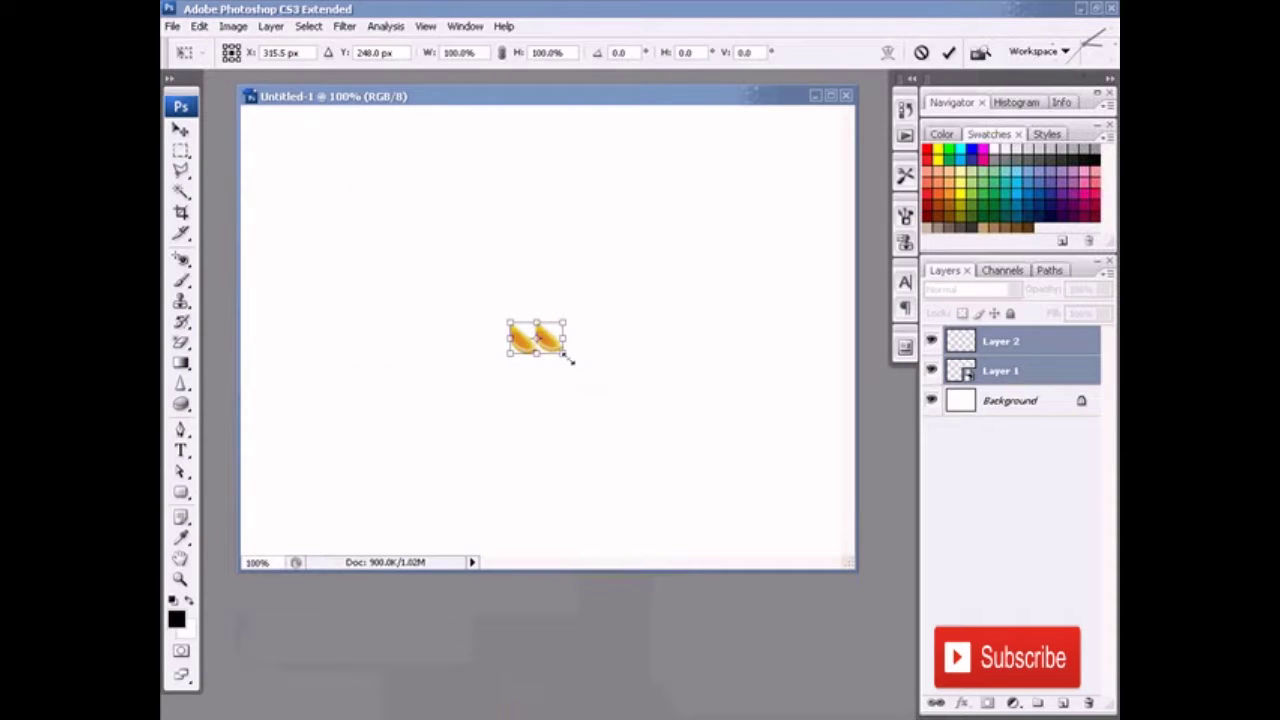
pyautogui.moveTo(567, 356); pyautogui.dragTo(806, 546)
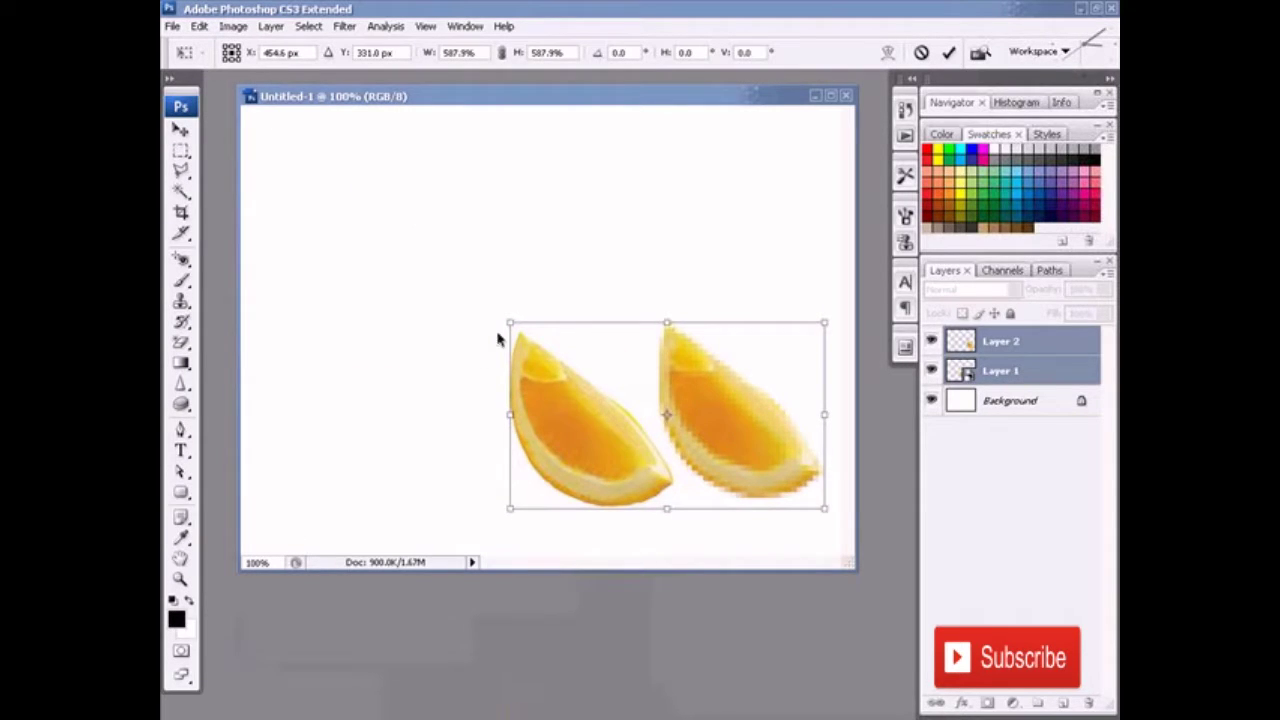
pyautogui.moveTo(507, 320)
pyautogui.mouseDown()
pyautogui.moveTo(266, 149)
pyautogui.moveTo(255, 166)
pyautogui.mouseUp()
pyautogui.moveTo(824, 508); pyautogui.dragTo(842, 524)
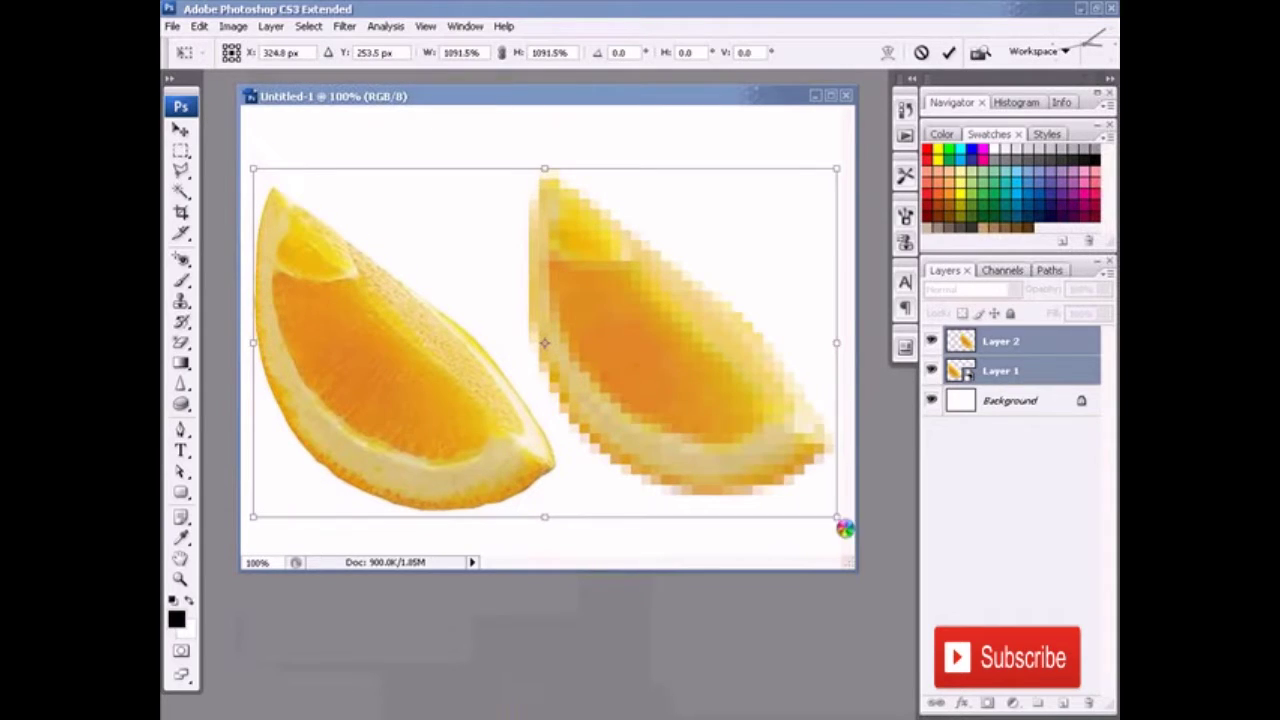
pyautogui.press('Return')
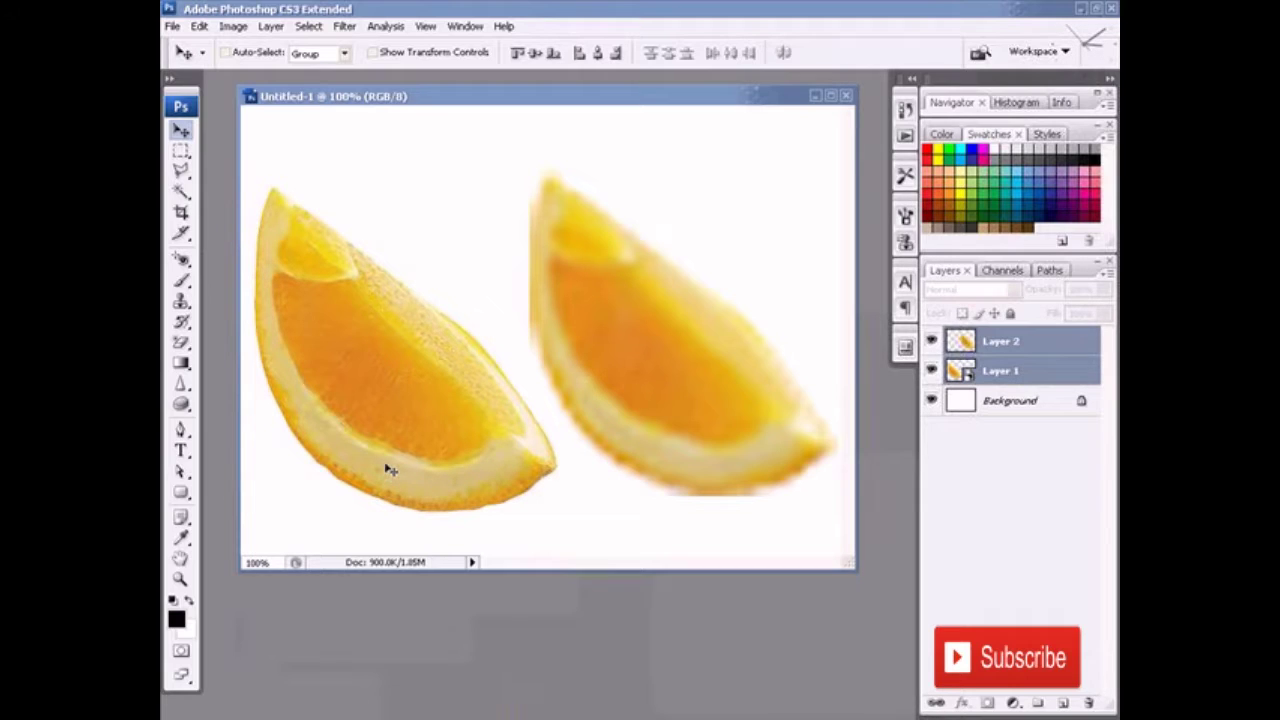
# Select the blurry Layer 2 slice and delete it
pyautogui.click(988, 373)
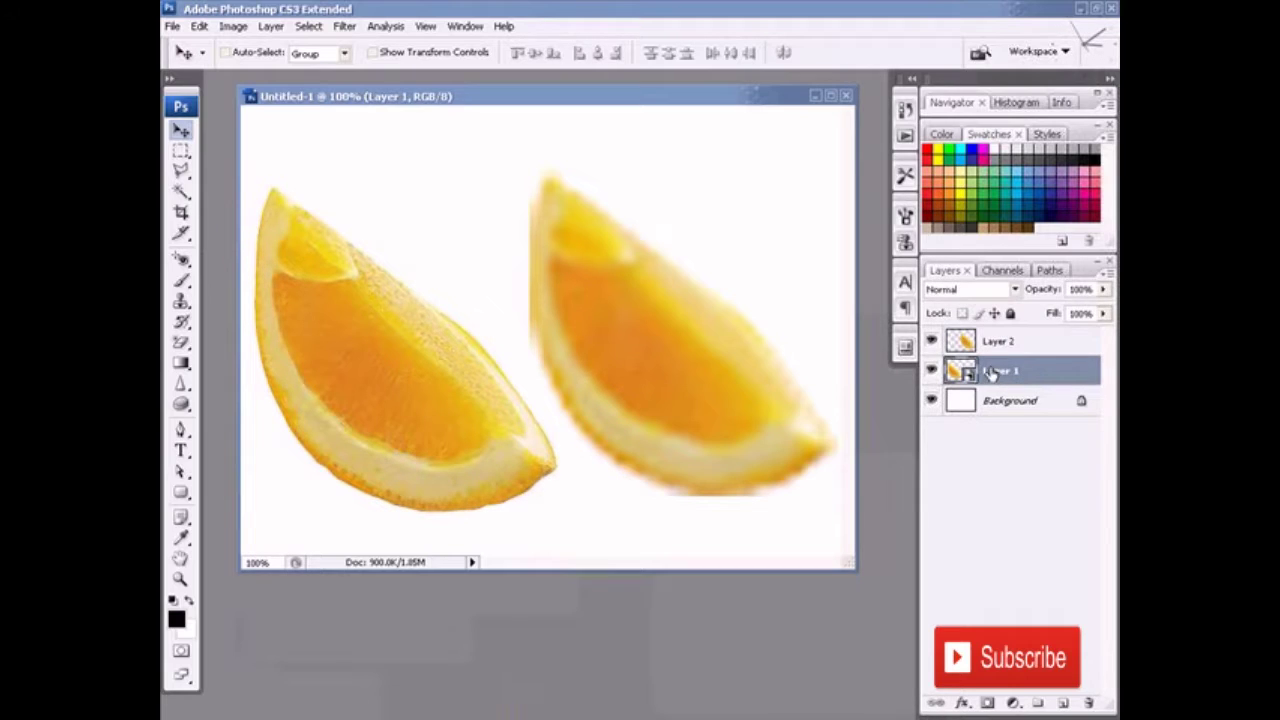
pyautogui.click(978, 348)
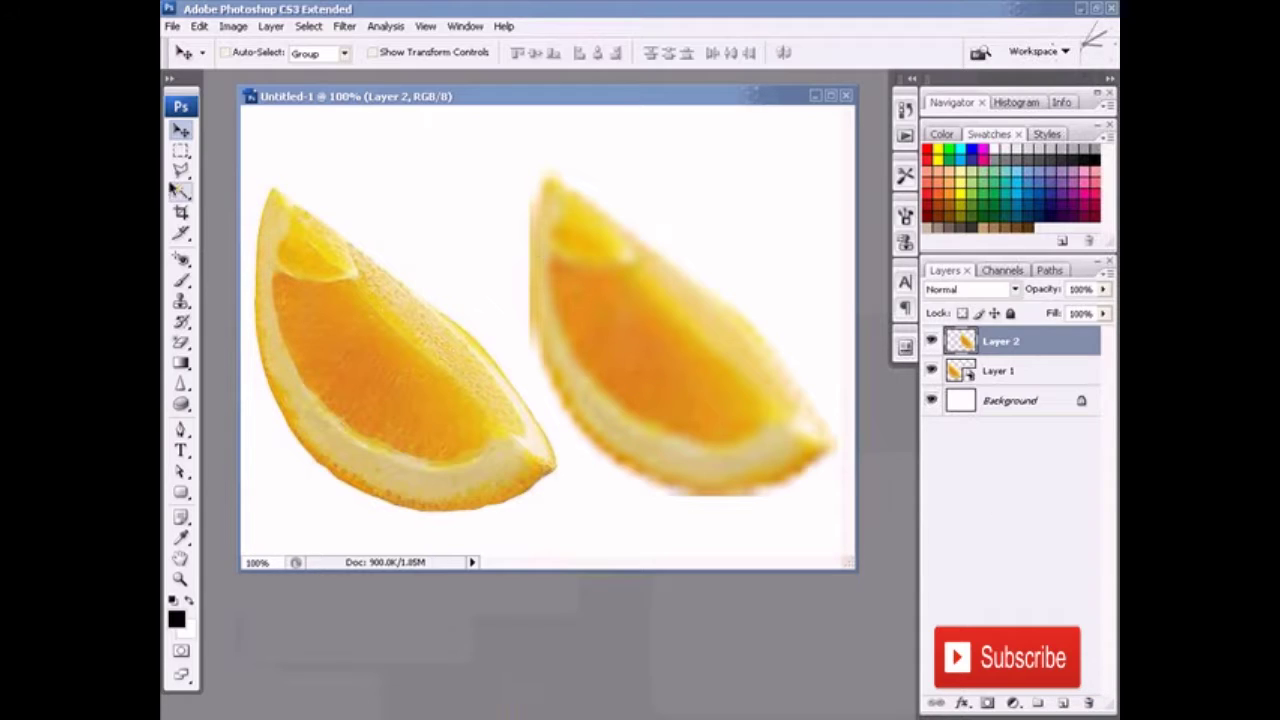
pyautogui.click(181, 131)
pyautogui.press('Delete')
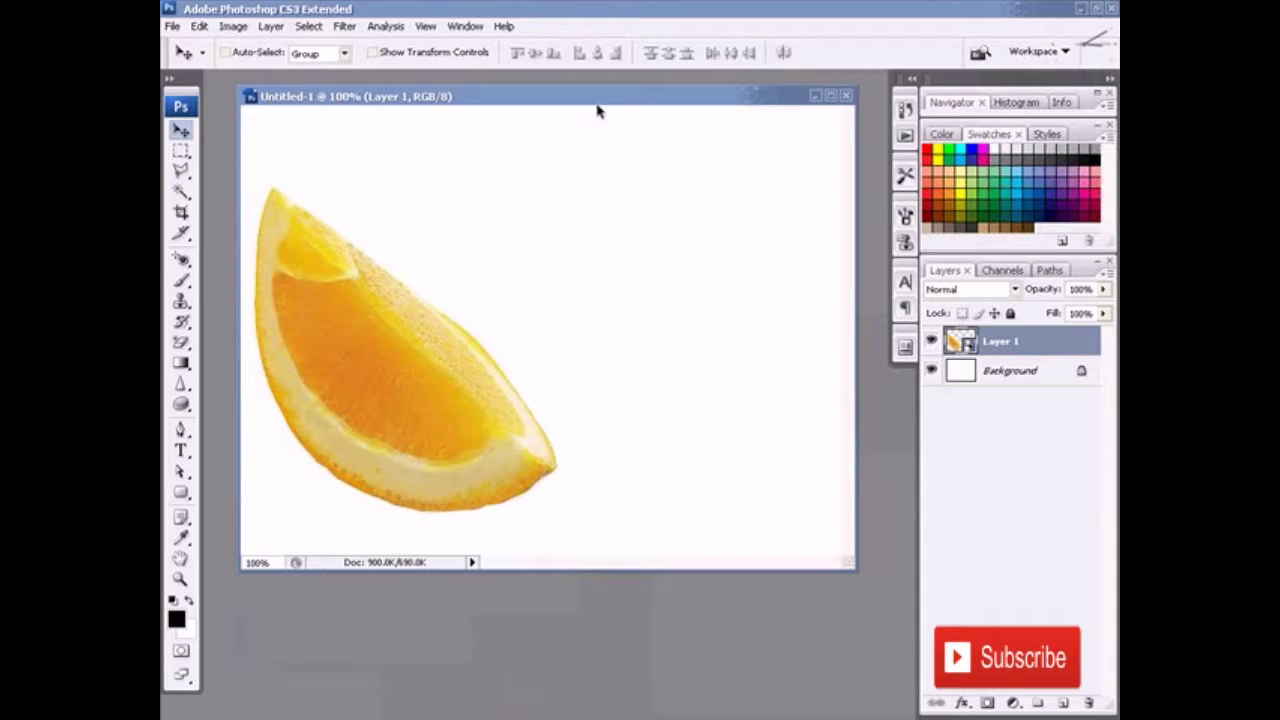
pyautogui.click(272, 28)
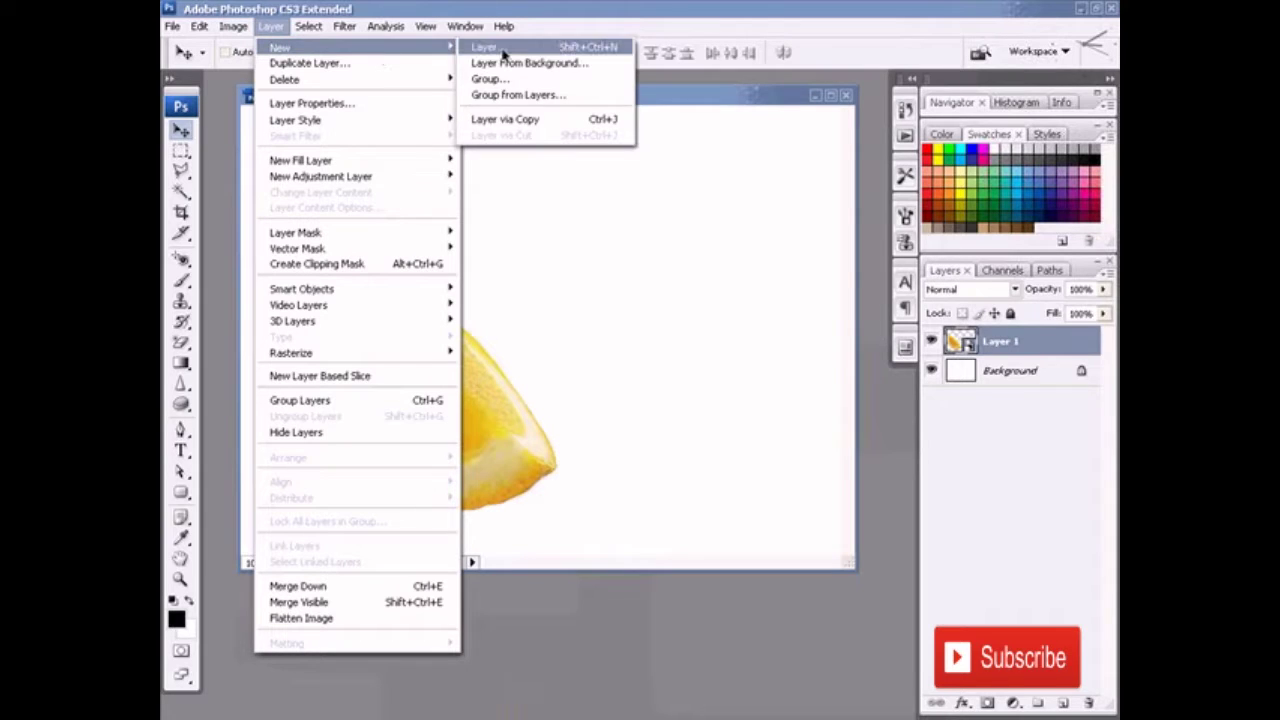
# Duplicate Layer 1 and scale the copy to 57.9%, placing it right of the original
pyautogui.click(516, 118)
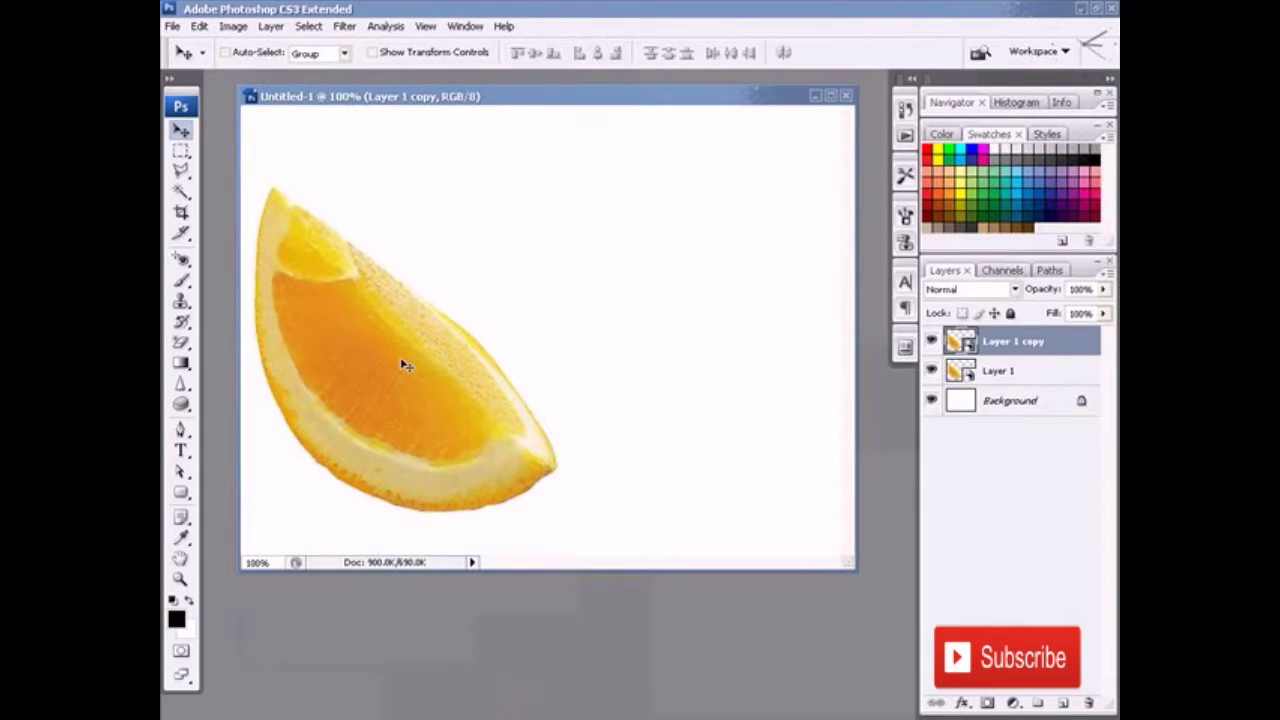
pyautogui.moveTo(403, 363); pyautogui.dragTo(608, 280)
pyautogui.hotkey('ctrl', 't')
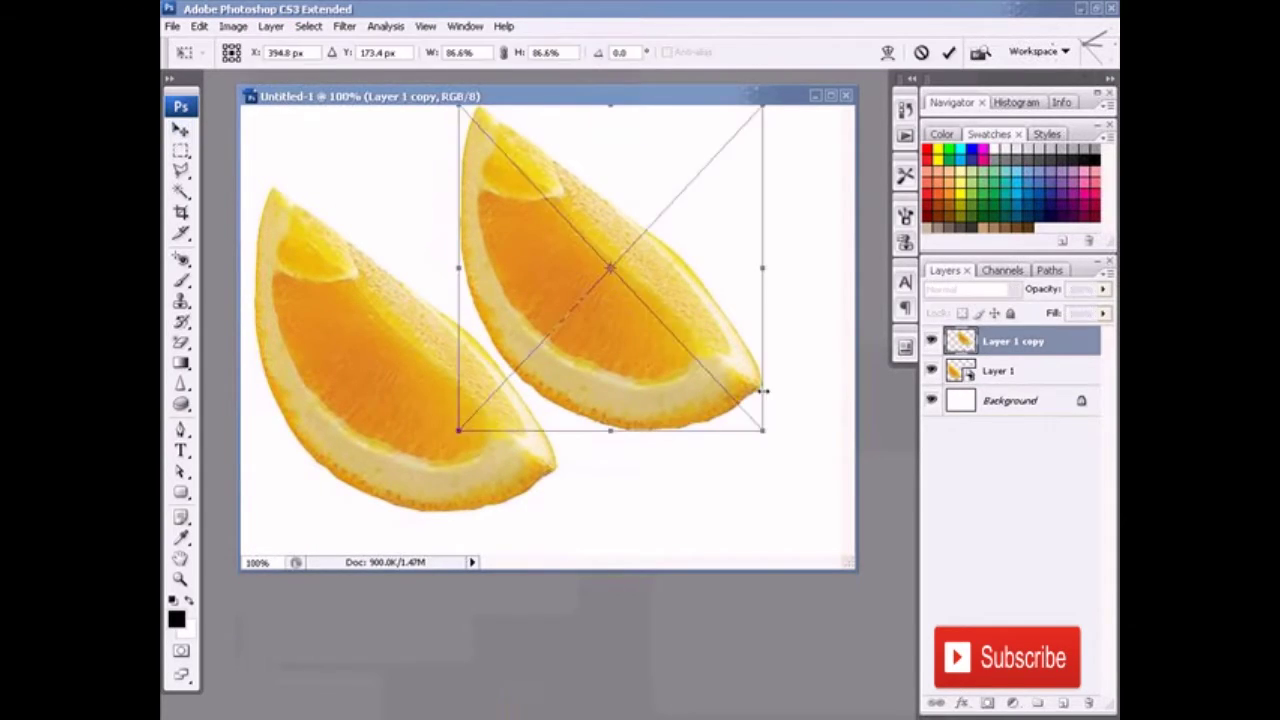
pyautogui.moveTo(768, 430)
pyautogui.mouseDown()
pyautogui.moveTo(608, 267)
pyautogui.moveTo(660, 323)
pyautogui.mouseUp()
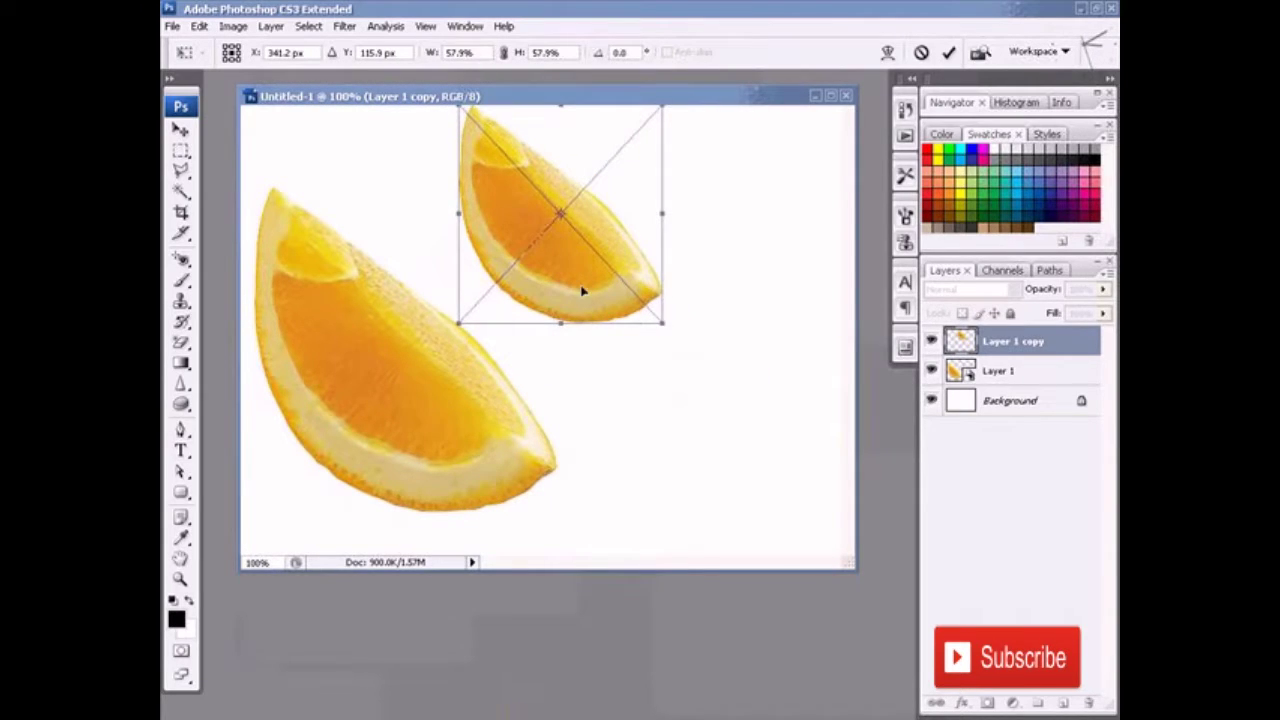
pyautogui.moveTo(575, 277); pyautogui.dragTo(579, 341)
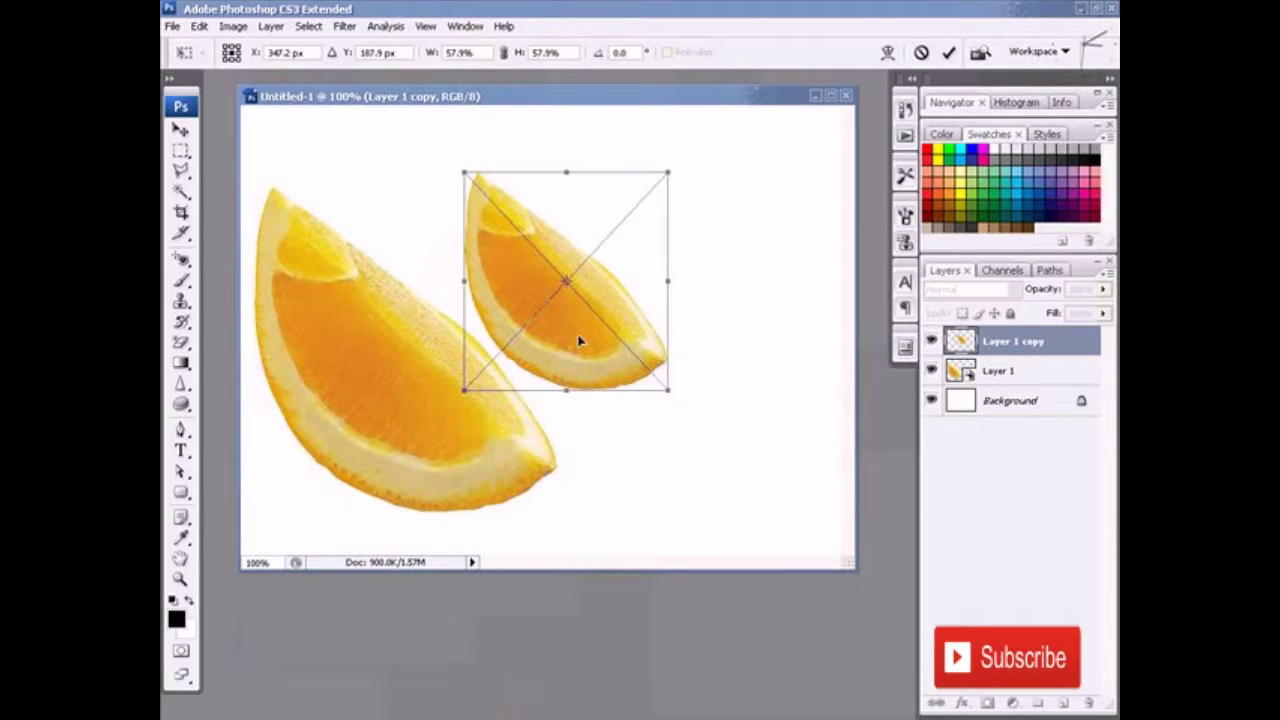
pyautogui.click(201, 27)
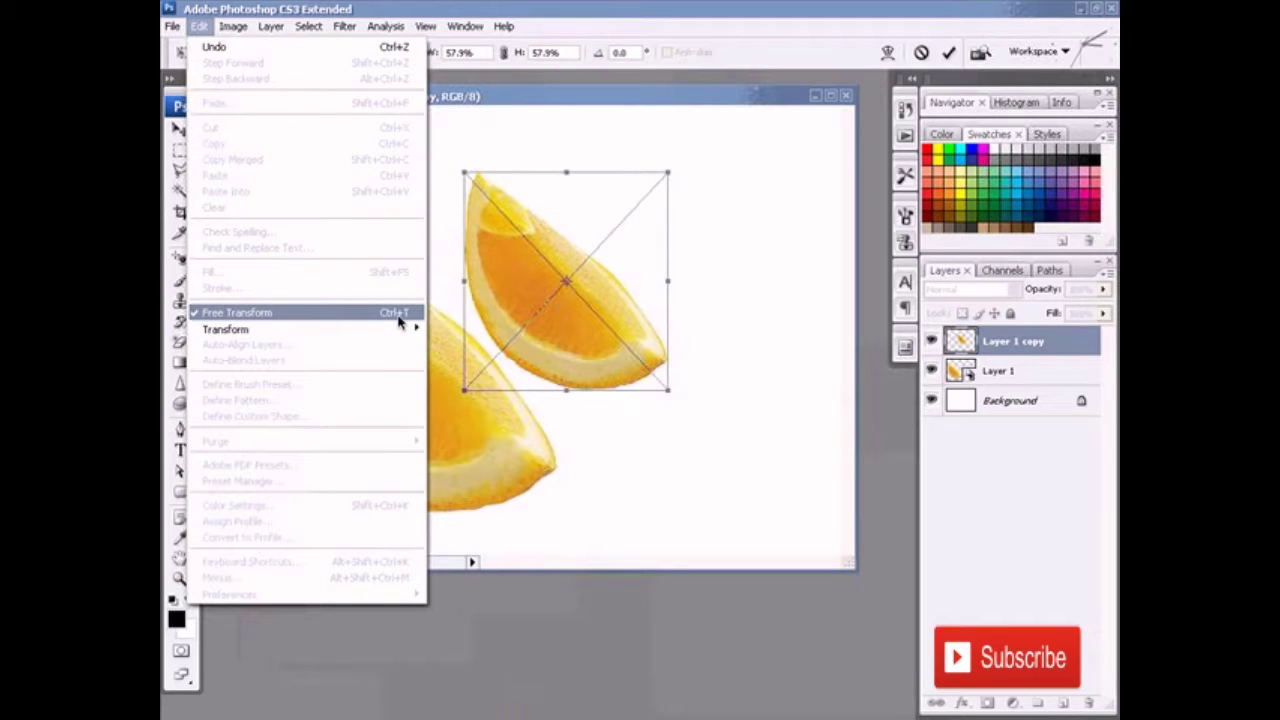
pyautogui.click(204, 27)
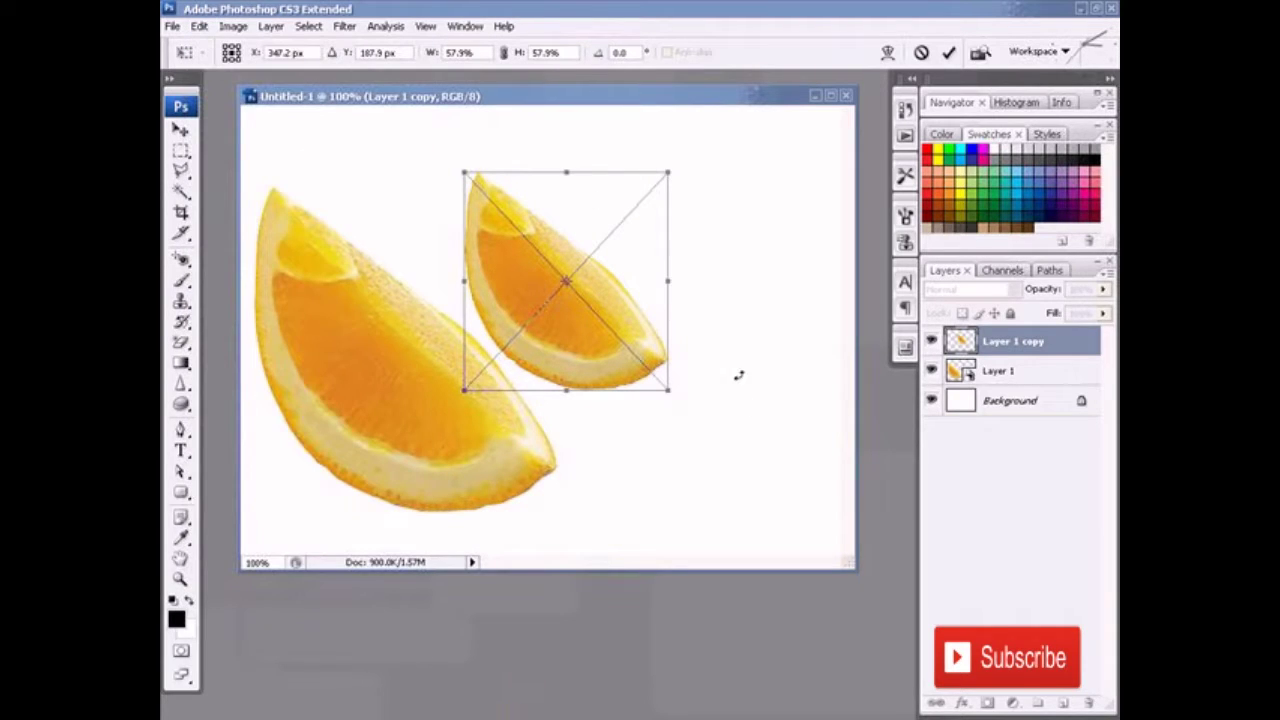
pyautogui.press('Return')
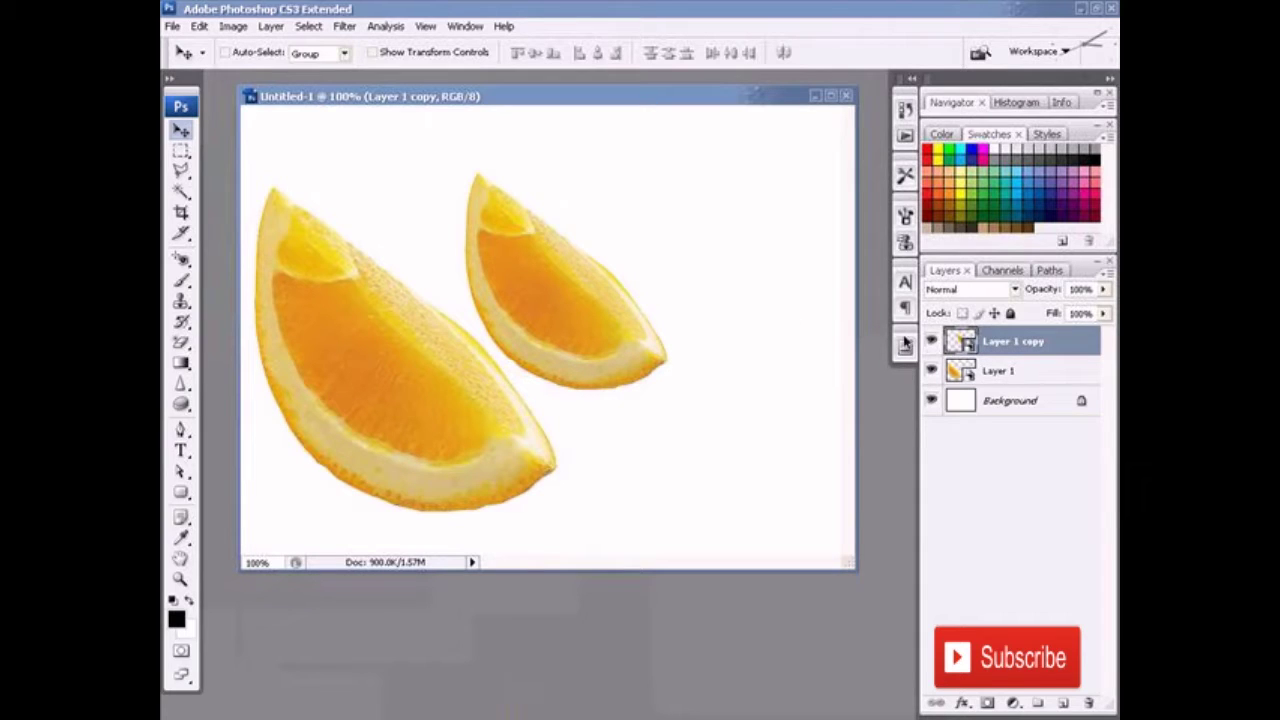
# Duplicate the slice again and scale Layer 1 copy 2 to 36.3% at upper right
pyautogui.hotkey('ctrl', 'j')
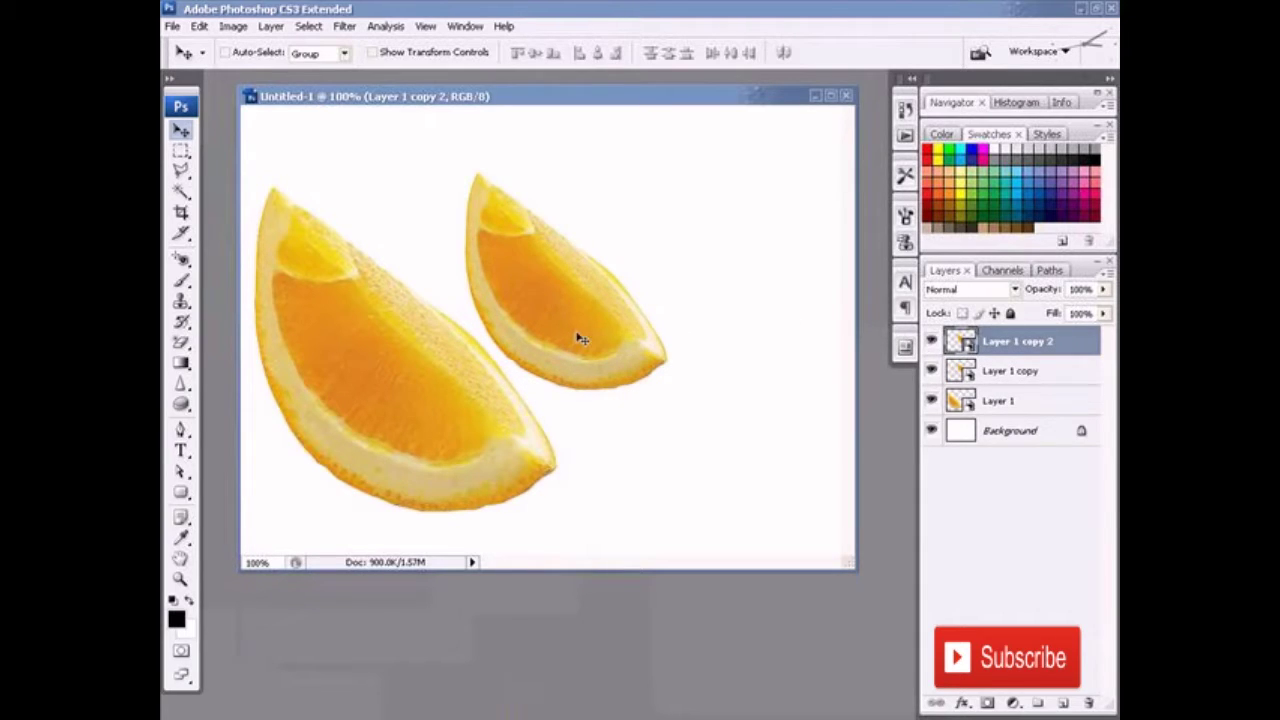
pyautogui.moveTo(577, 340)
pyautogui.mouseDown()
pyautogui.moveTo(623, 306)
pyautogui.moveTo(717, 266)
pyautogui.moveTo(722, 276)
pyautogui.mouseUp()
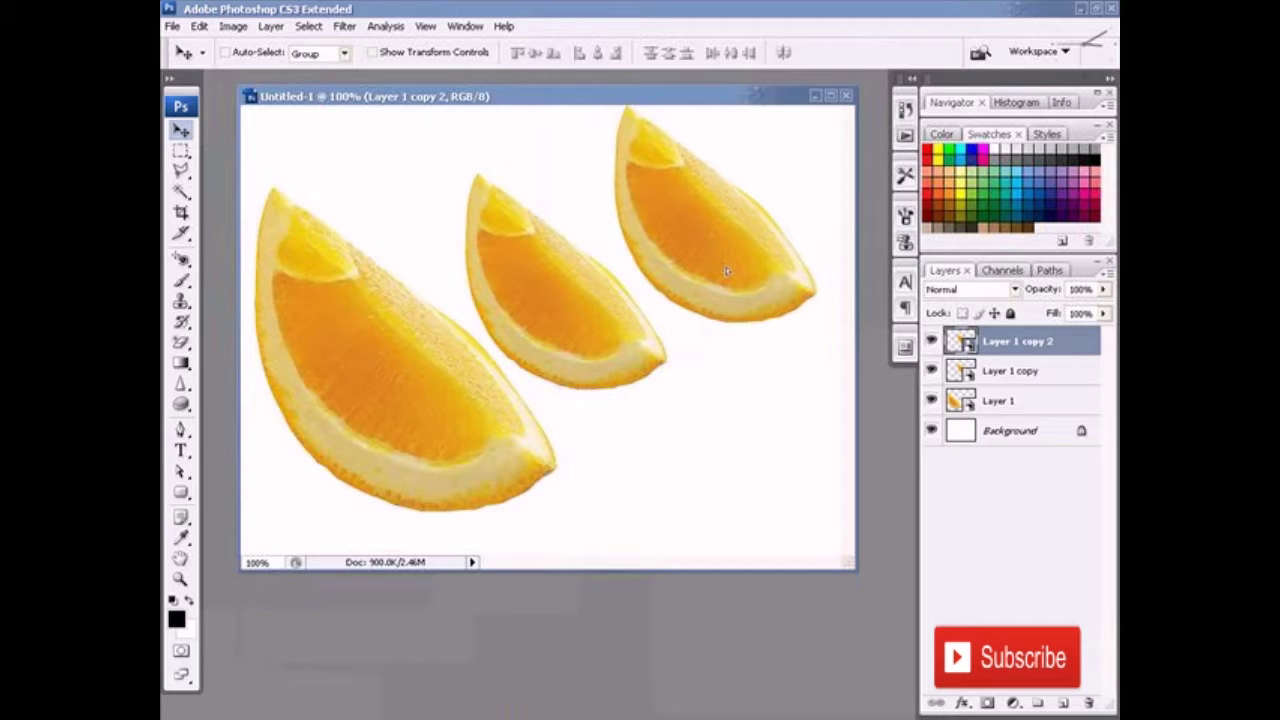
pyautogui.hotkey('ctrl', 't')
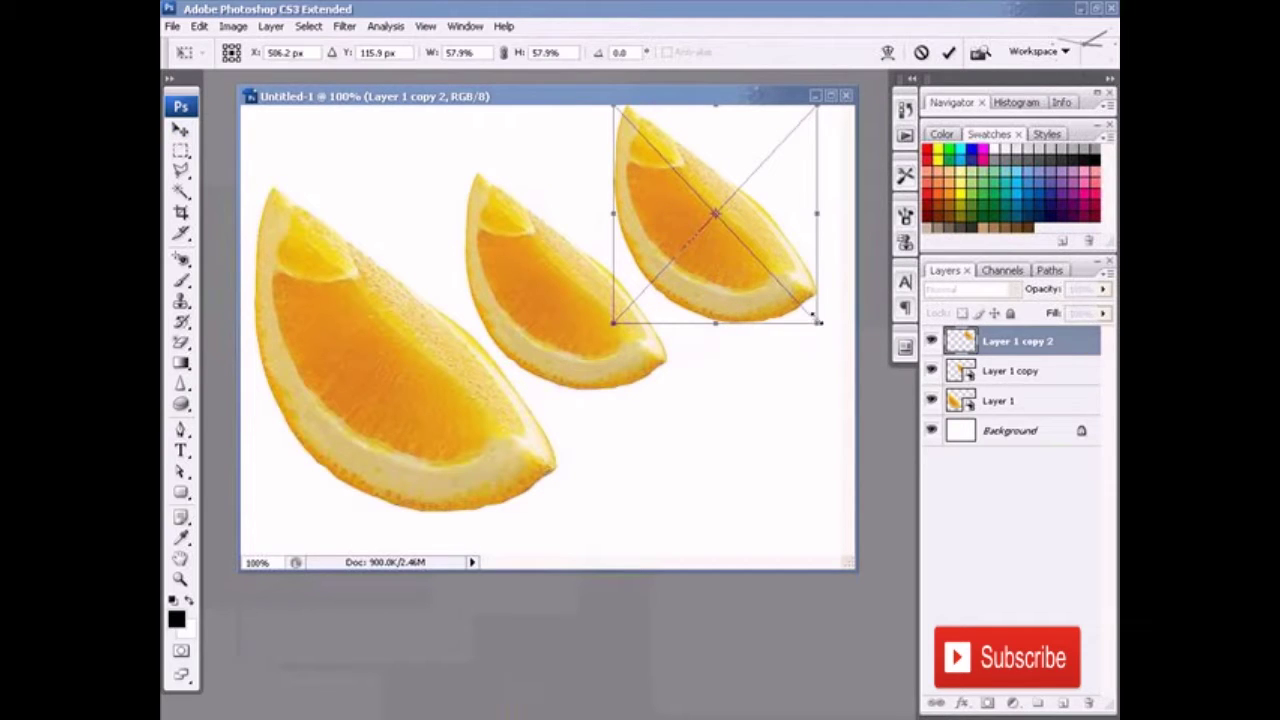
pyautogui.moveTo(816, 324)
pyautogui.mouseDown()
pyautogui.moveTo(743, 241)
pyautogui.moveTo(689, 268)
pyautogui.mouseUp()
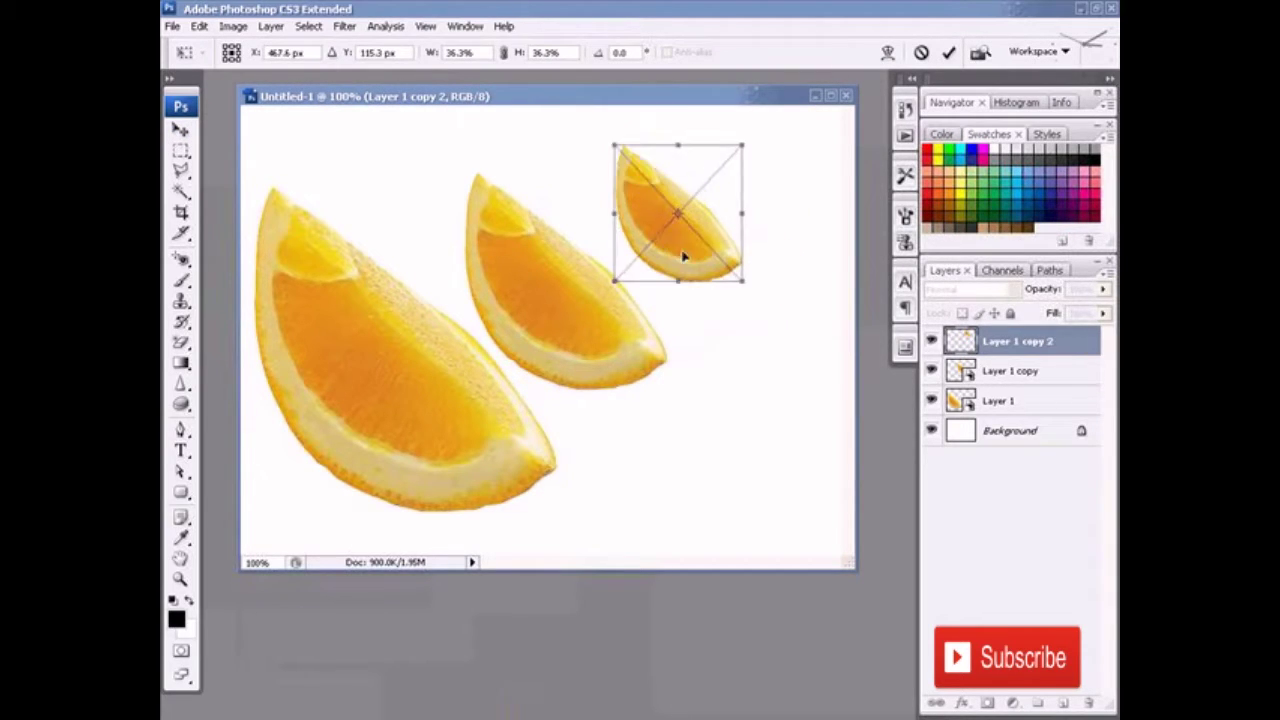
pyautogui.press('Return')
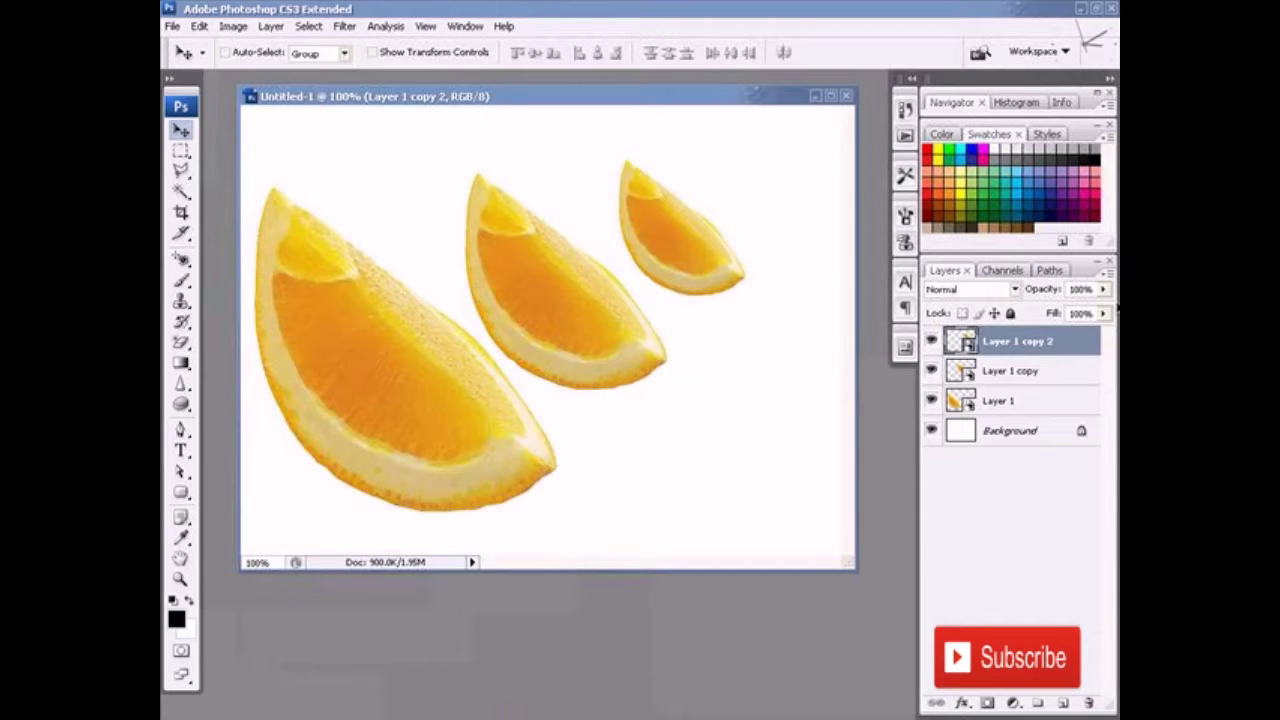
# Rotate the Layer 1 copy slice about 180° and nudge it between the other two
pyautogui.click(1005, 373)
pyautogui.hotkey('ctrl', 't')
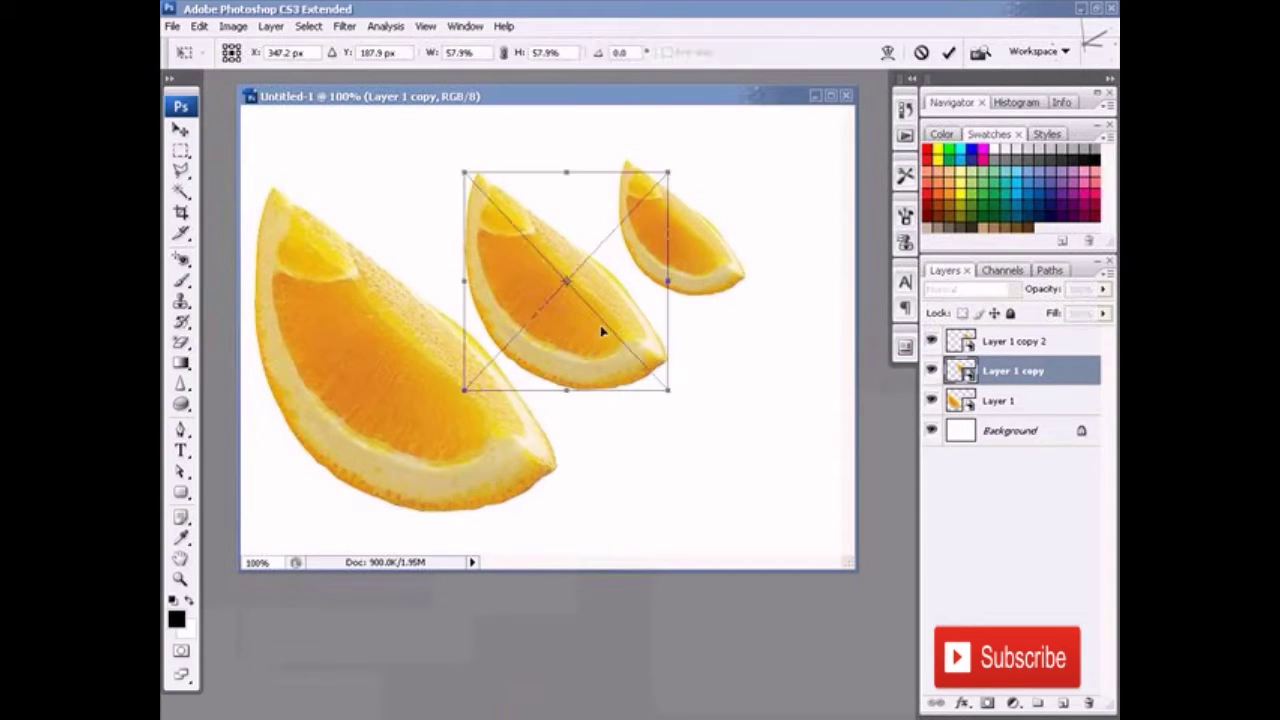
pyautogui.moveTo(700, 406)
pyautogui.mouseDown()
pyautogui.moveTo(386, 180)
pyautogui.moveTo(434, 157)
pyautogui.mouseUp()
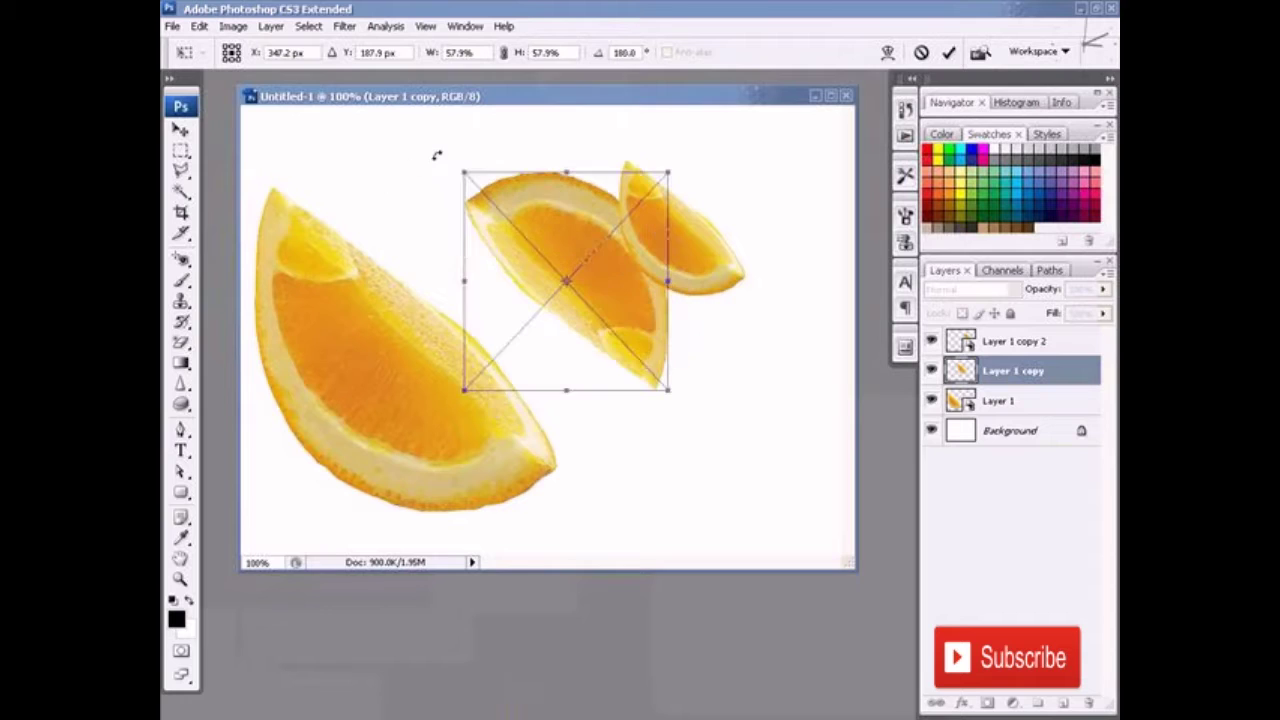
pyautogui.moveTo(603, 300)
pyautogui.mouseDown()
pyautogui.moveTo(545, 320)
pyautogui.moveTo(556, 320)
pyautogui.mouseUp()
pyautogui.moveTo(666, 434); pyautogui.dragTo(650, 438)
pyautogui.press('Return')
pyautogui.press('Return')
pyautogui.moveTo(563, 346); pyautogui.dragTo(572, 347)
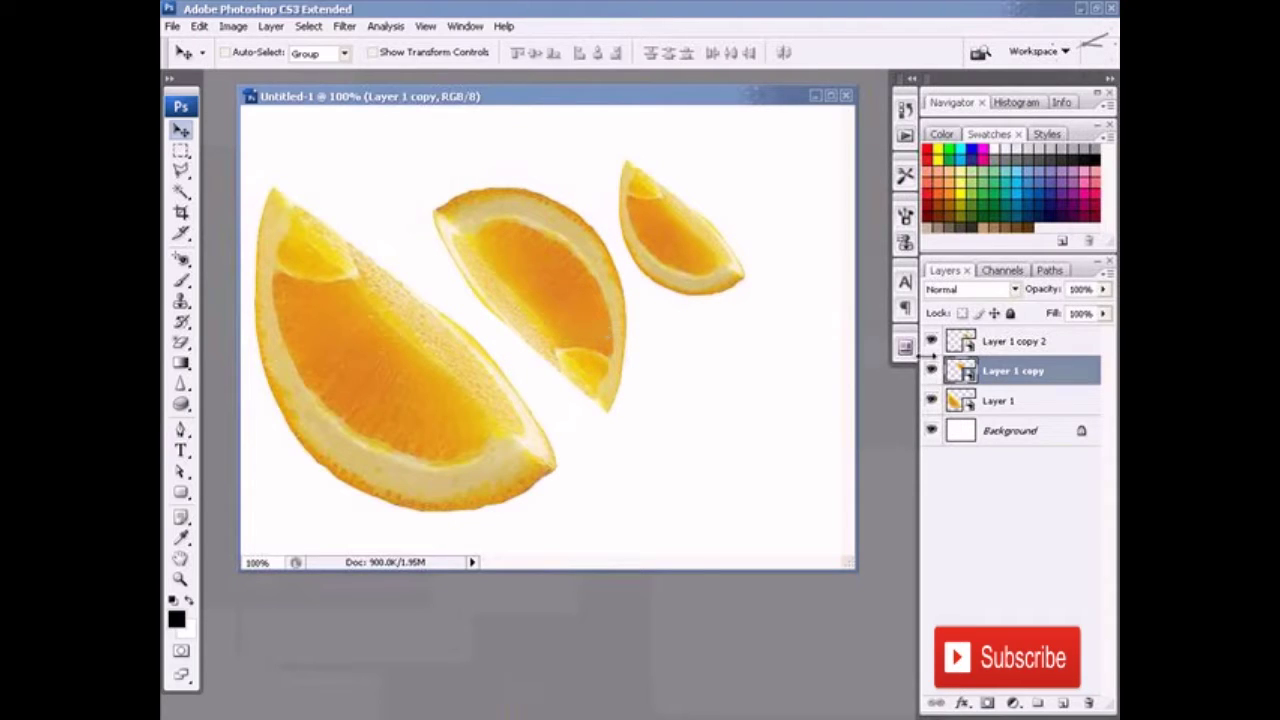
pyautogui.click(970, 402)
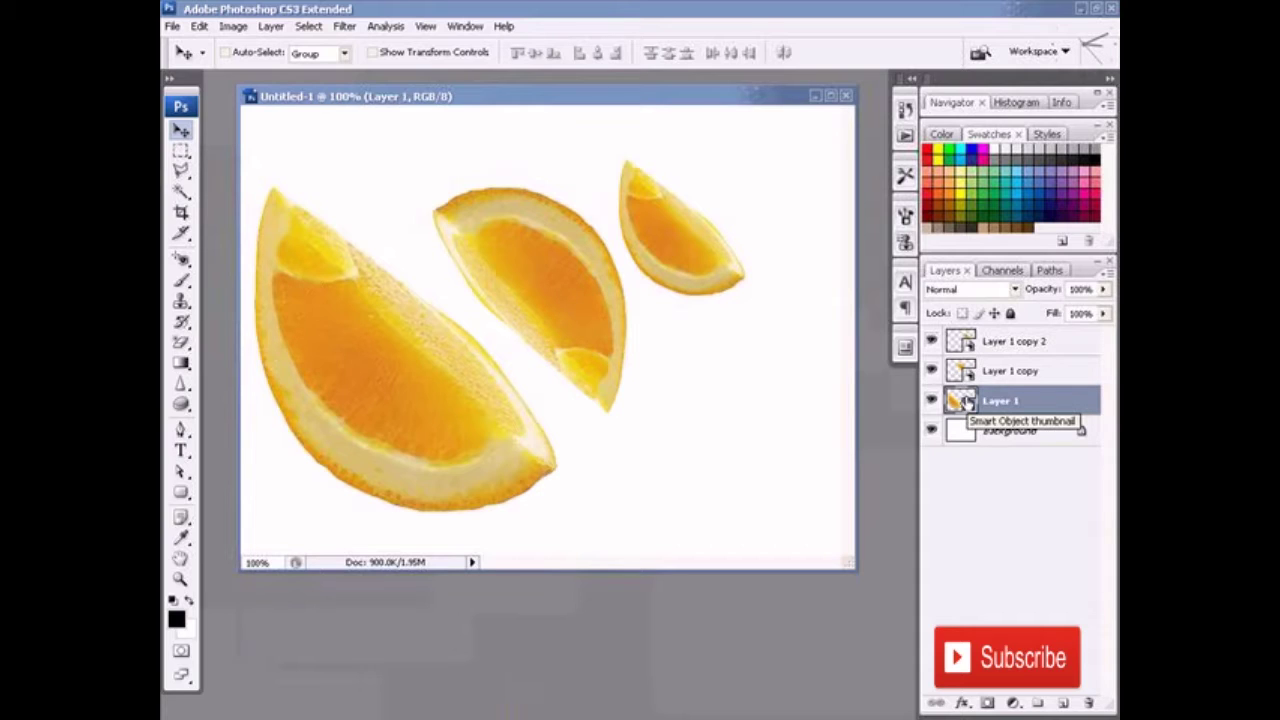
# Open Layer 1's contents as Layer 1.psb, then move and enlarge its window
pyautogui.doubleClick(963, 400)
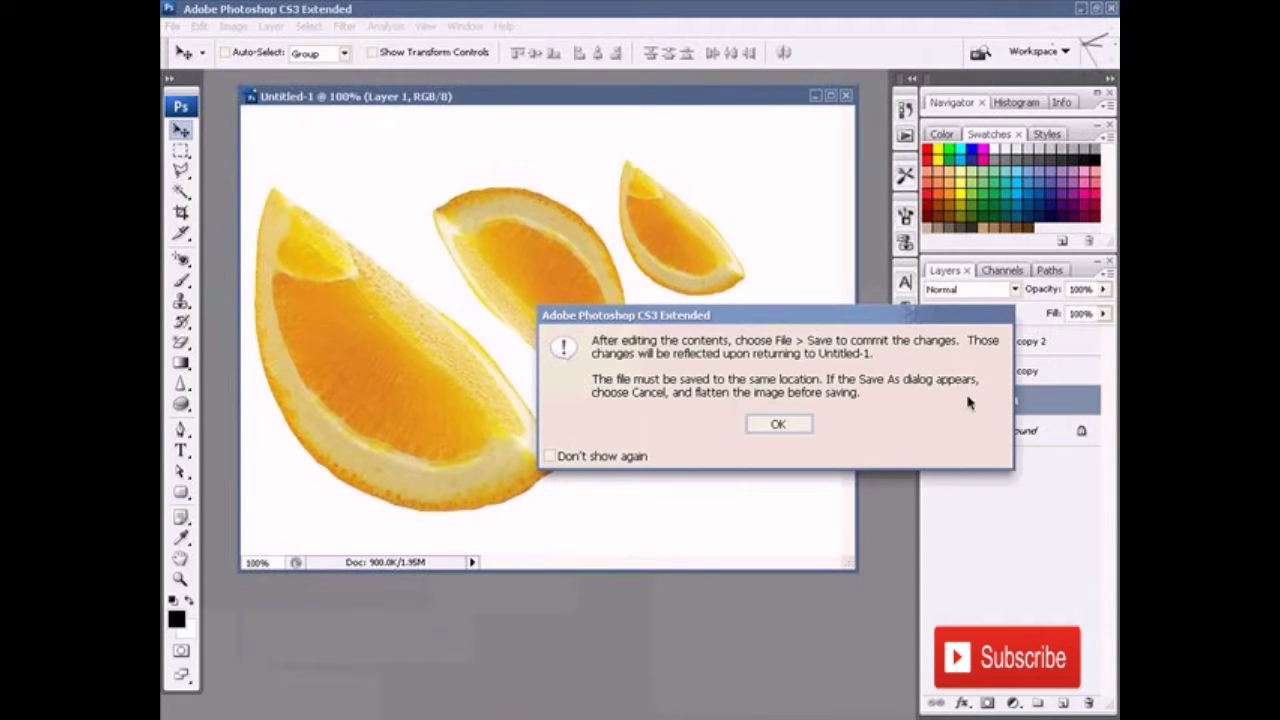
pyautogui.click(795, 426)
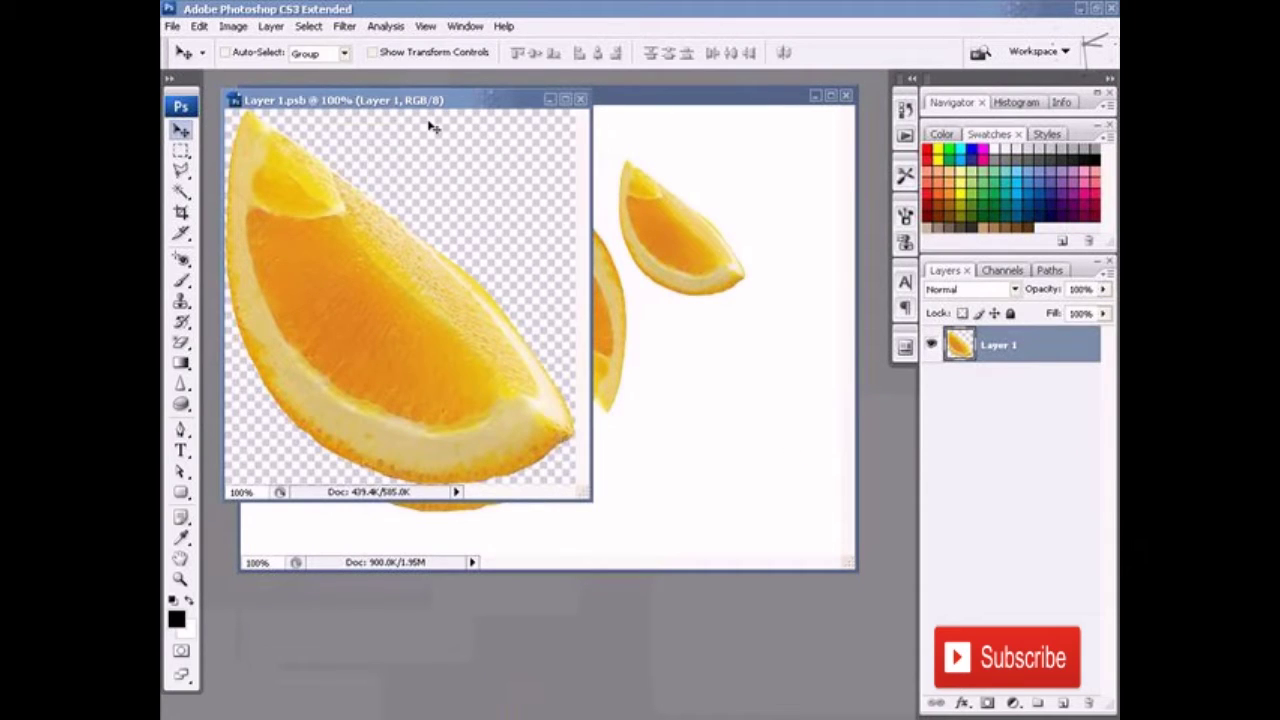
pyautogui.moveTo(427, 105); pyautogui.dragTo(704, 278)
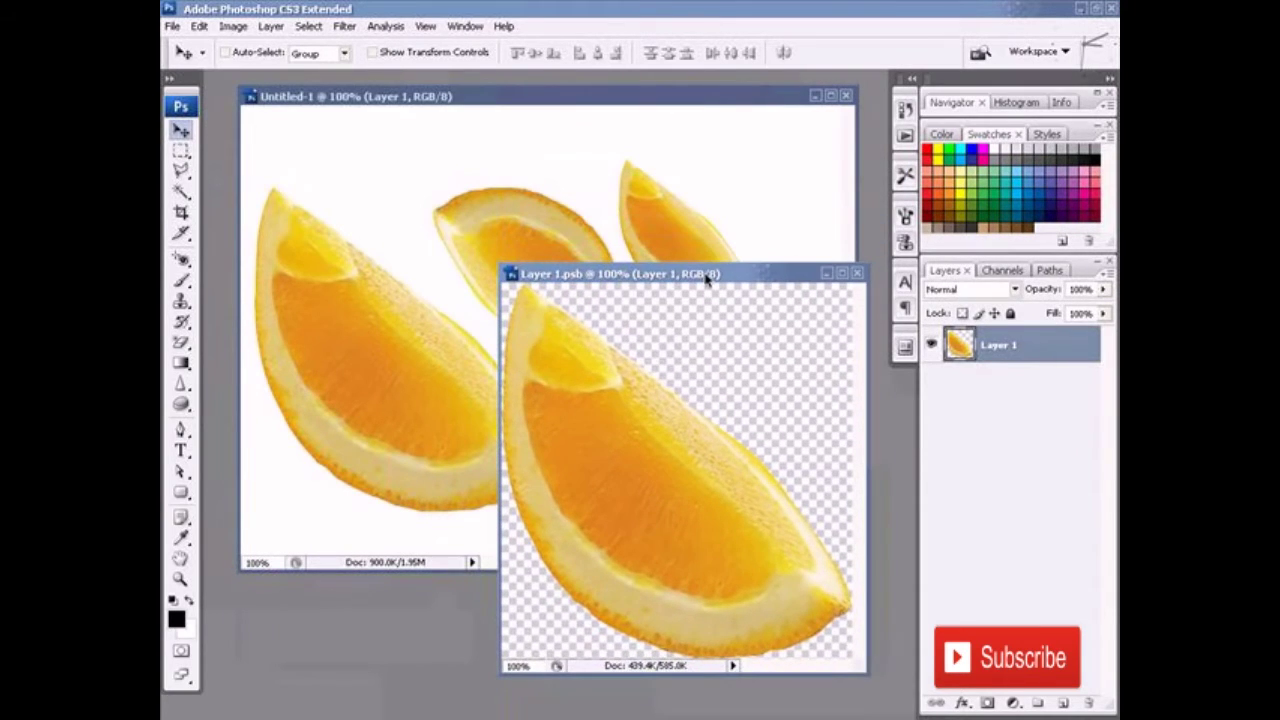
pyautogui.moveTo(864, 670); pyautogui.dragTo(888, 692)
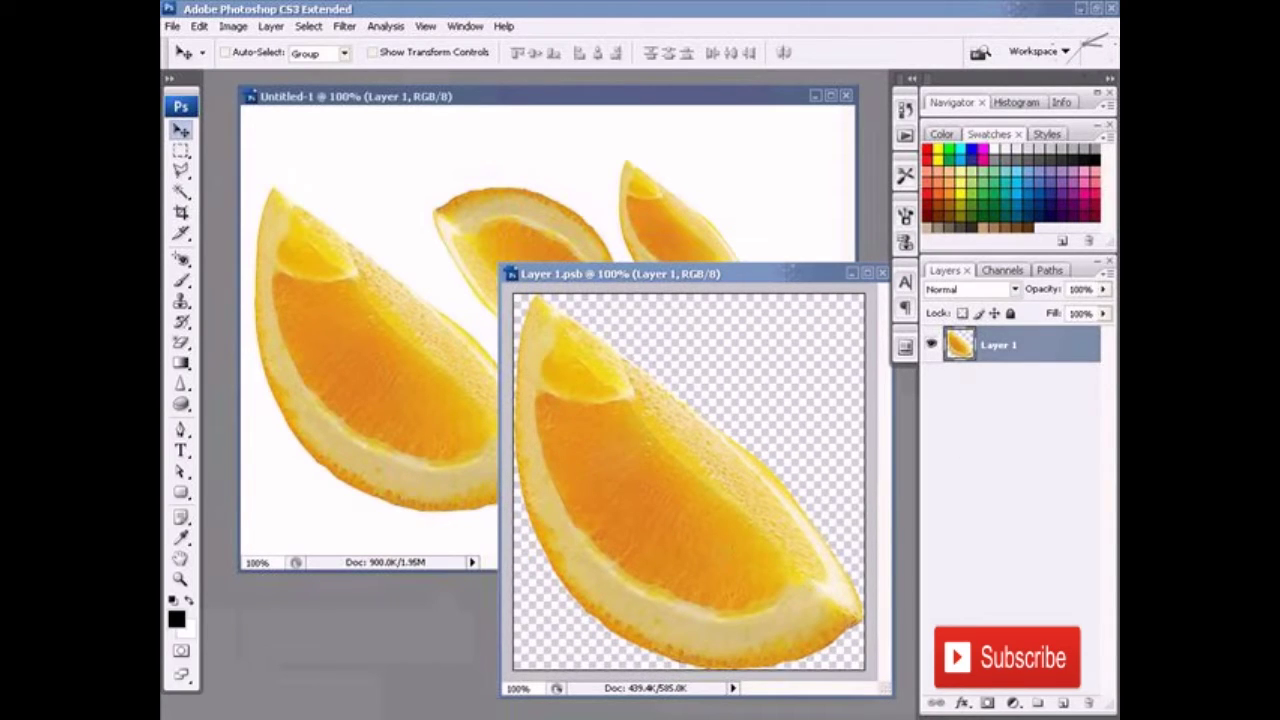
# Add a red outside Stroke layer effect to the orange slice
pyautogui.click(963, 703)
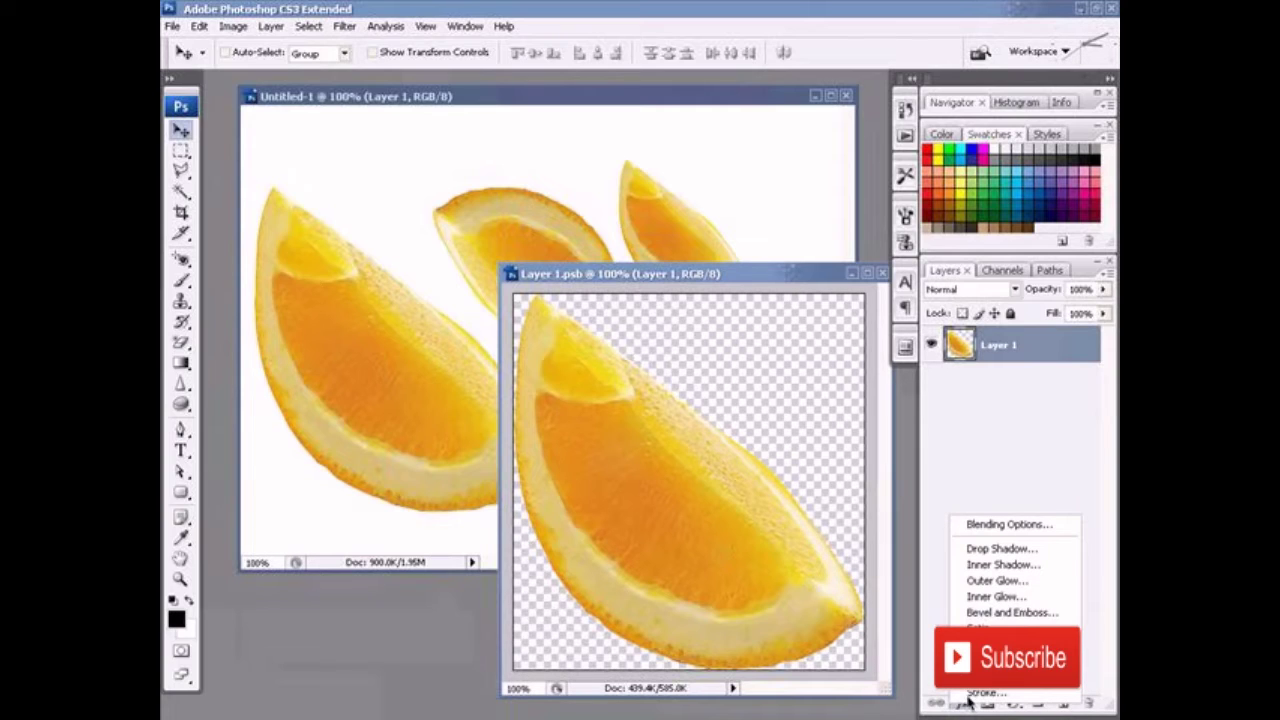
pyautogui.click(986, 692)
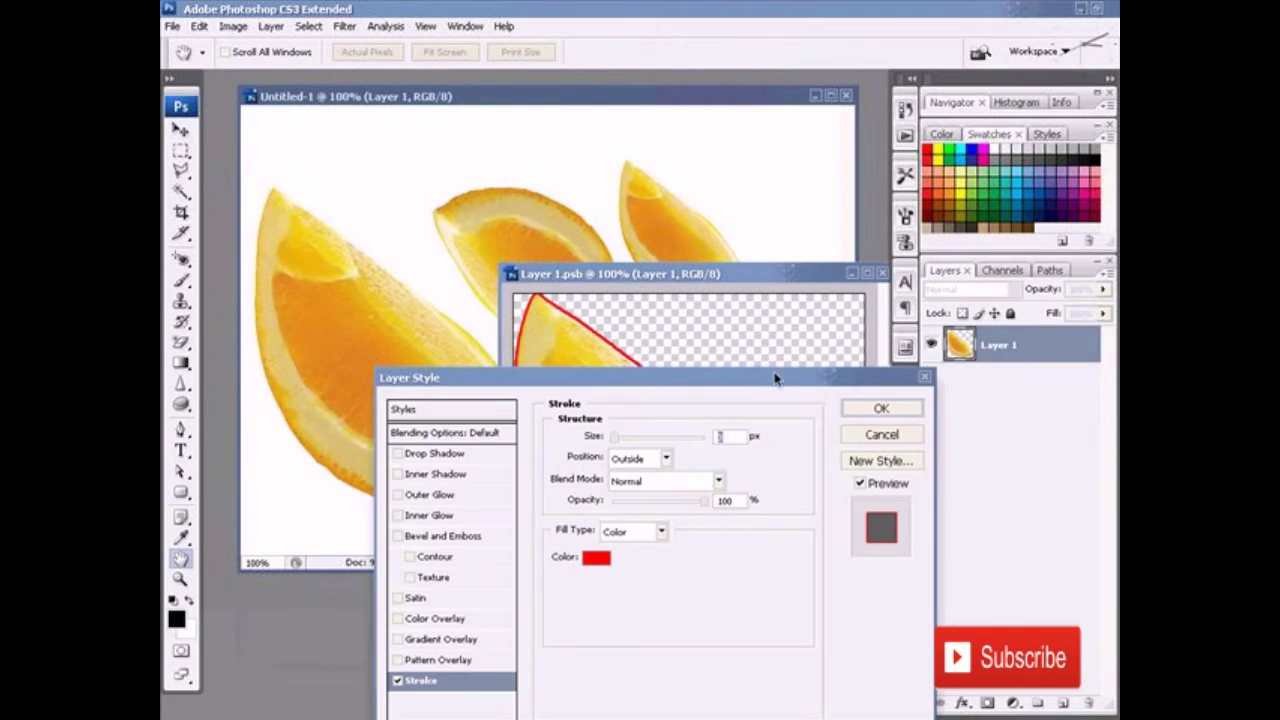
pyautogui.click(905, 413)
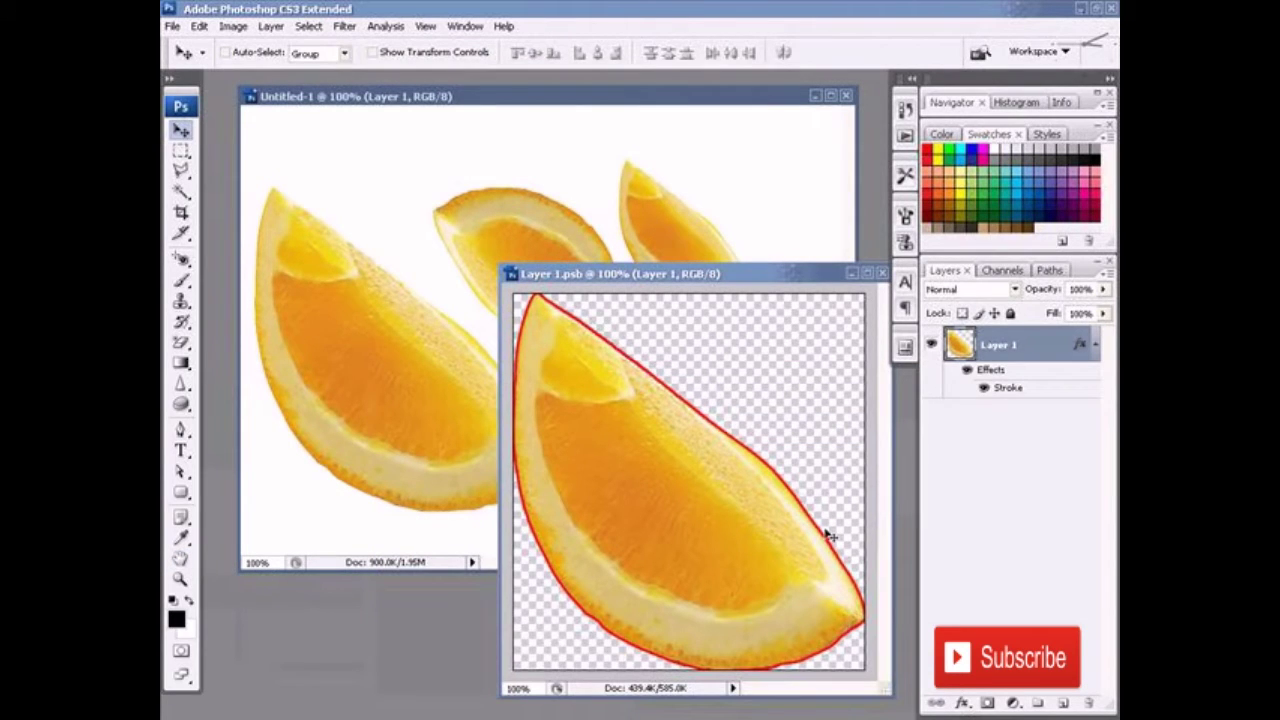
# Scale the outlined slice down to about 93% with Free Transform
pyautogui.hotkey('ctrl', 't')
pyautogui.moveTo(862, 665); pyautogui.dragTo(852, 650)
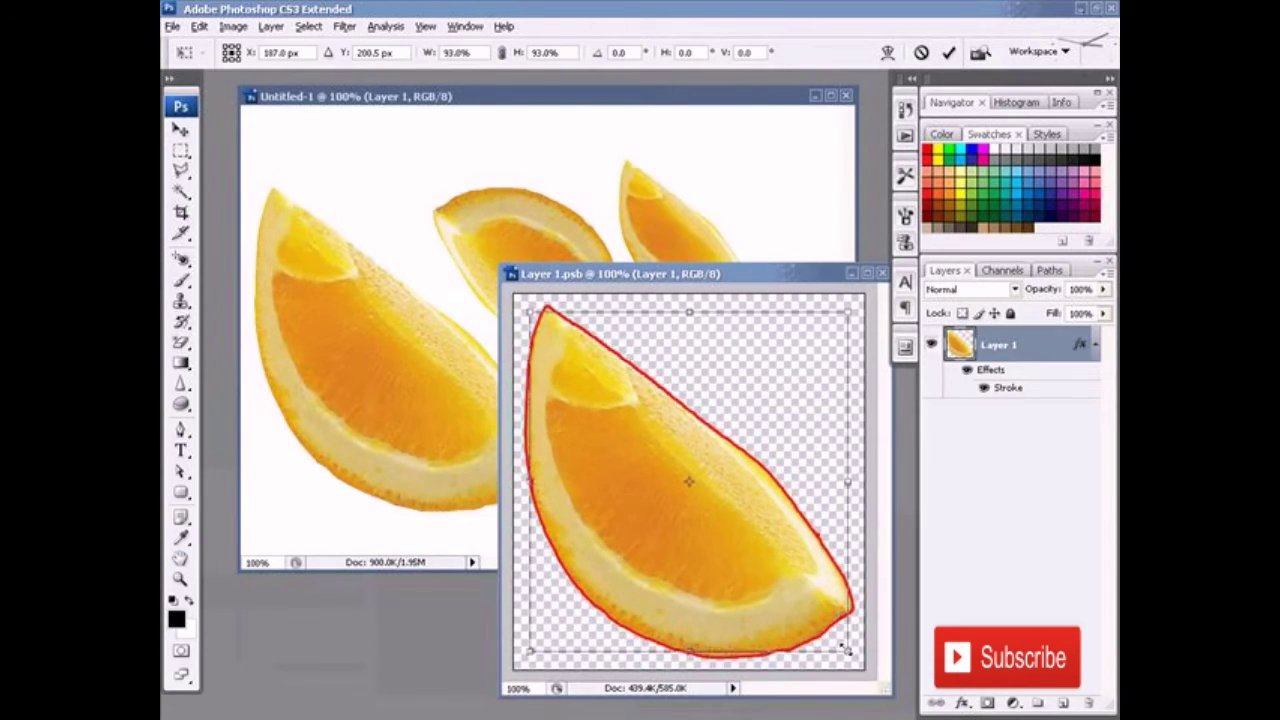
pyautogui.press('Return')
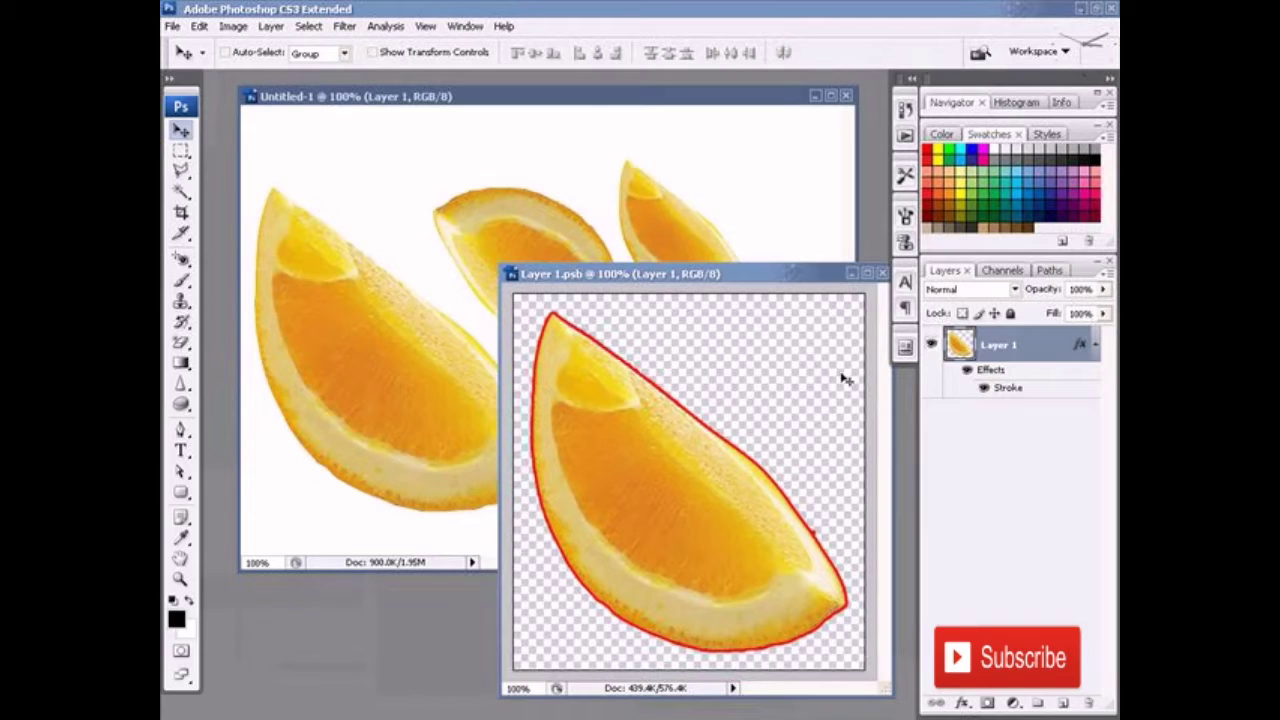
# Close Layer 1.psb, saving its changes, to return to Untitled-1
pyautogui.click(882, 274)
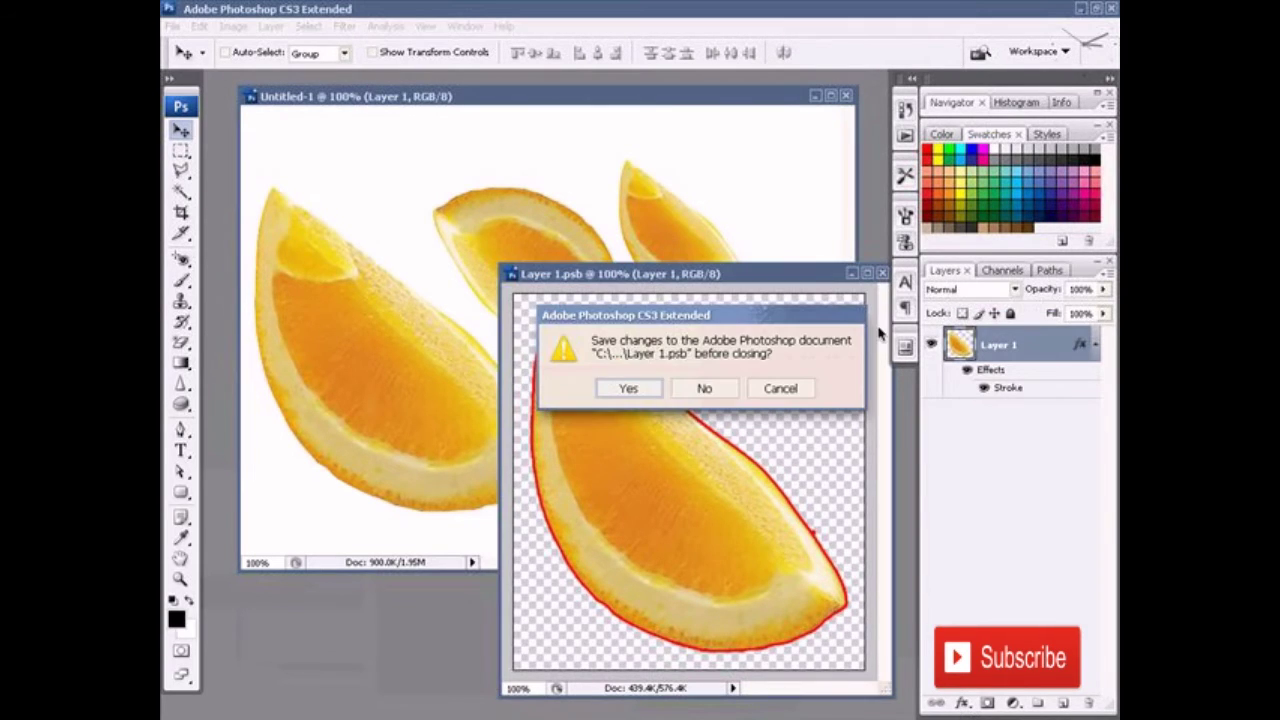
pyautogui.click(636, 389)
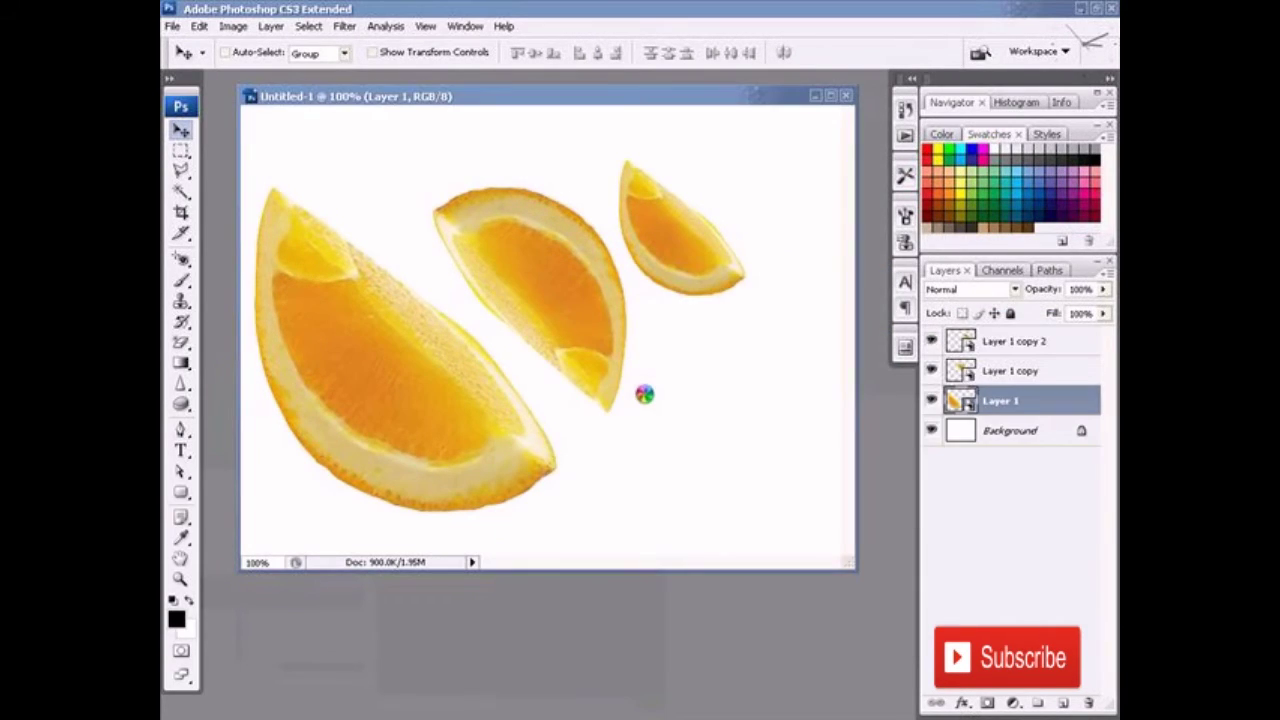